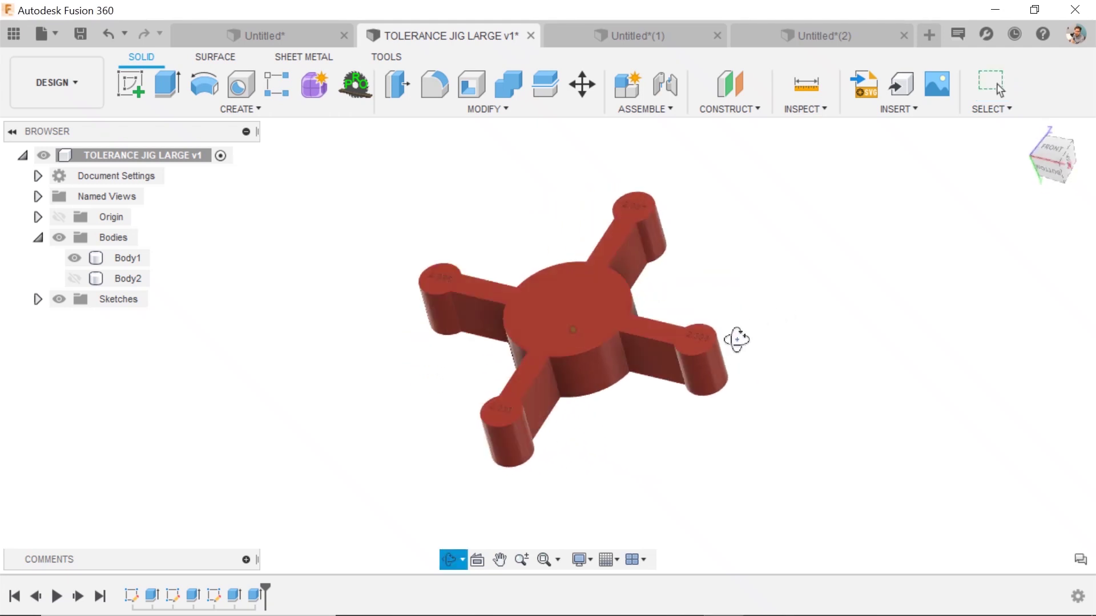
Select the three curved arm end faces of the tolerance jig, then orbit to view it from another angle.
click(665, 234)
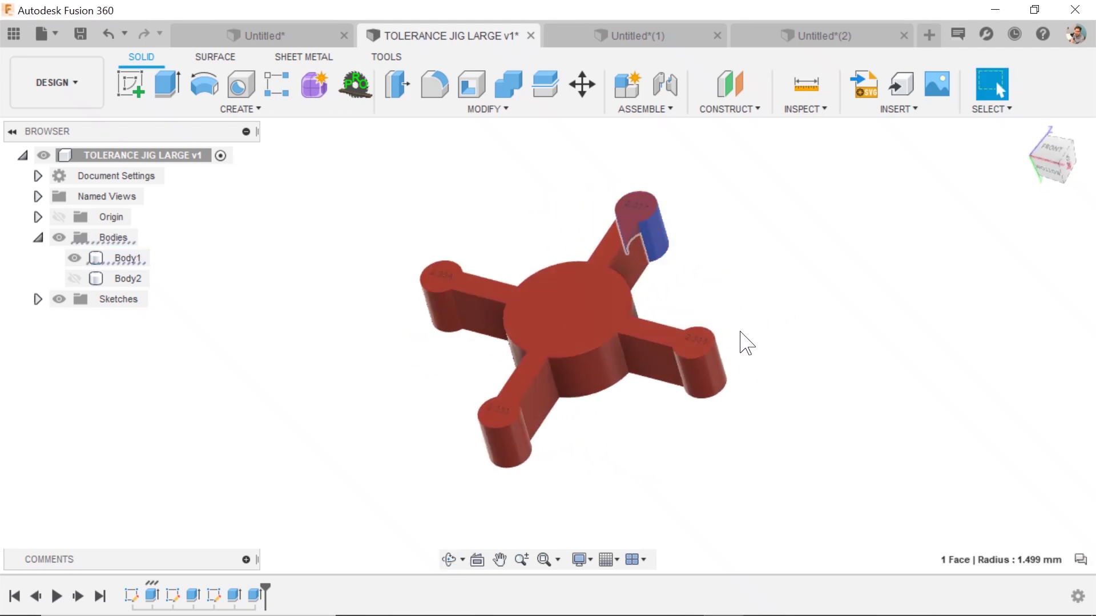
click(707, 370)
click(511, 452)
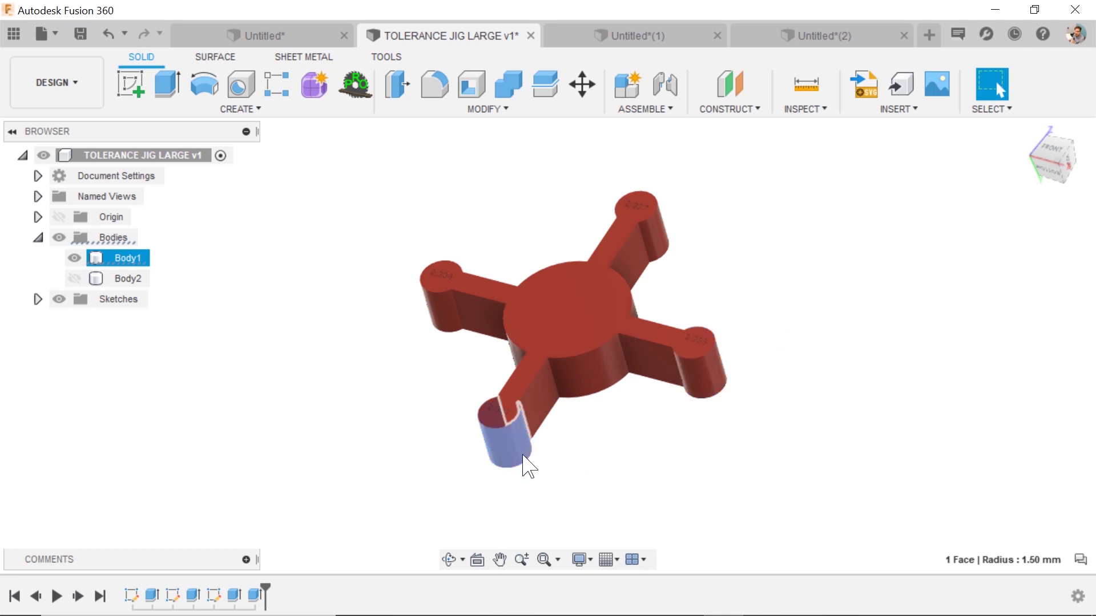
scroll(713, 373, up, 5)
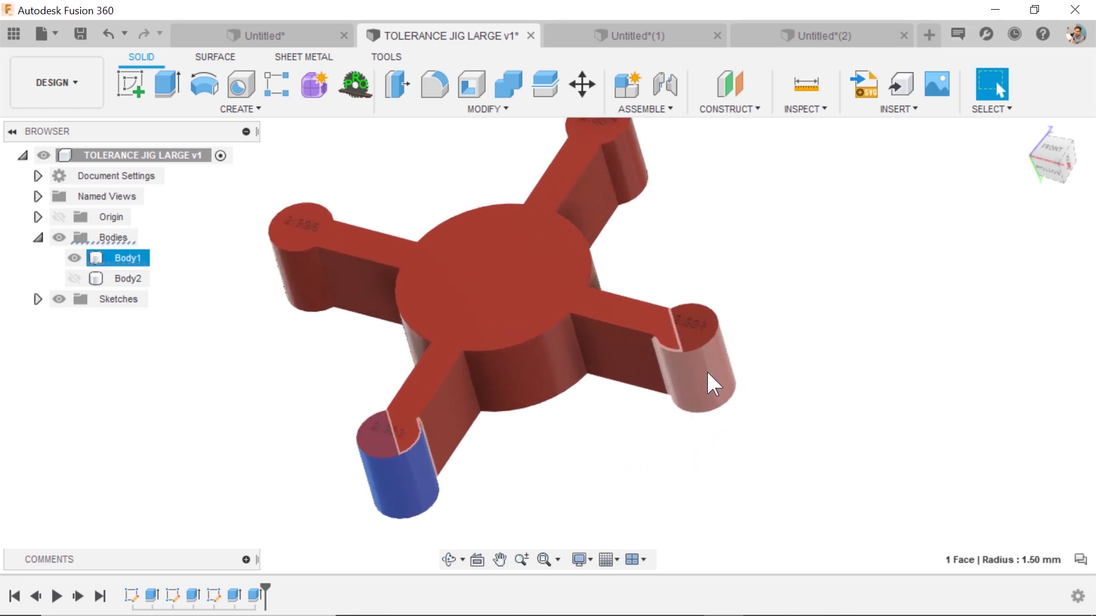
scroll(215, 501, down, 5)
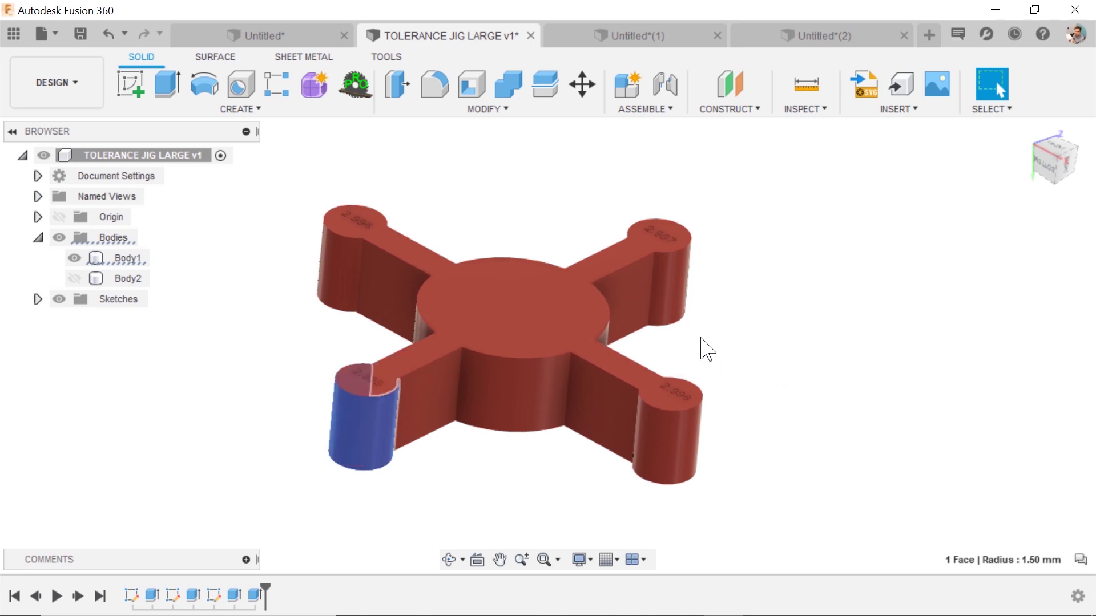
mouse_move(675, 343)
shift+middle_down()
mouse_move(656, 392)
mouse_move(697, 359)
shift+middle_up()
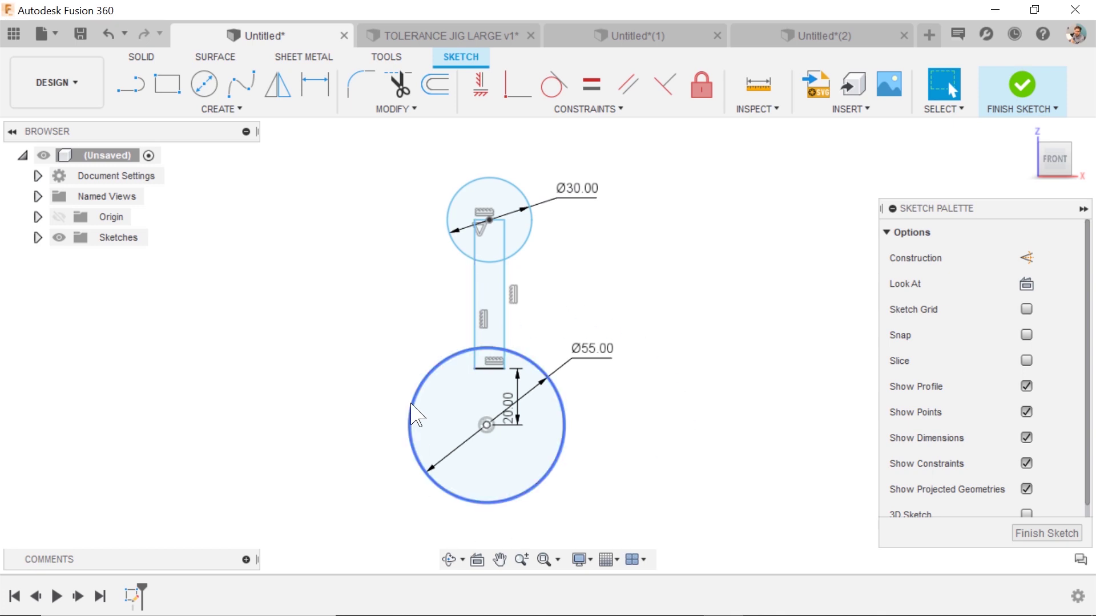
scroll(409, 403, down, 3)
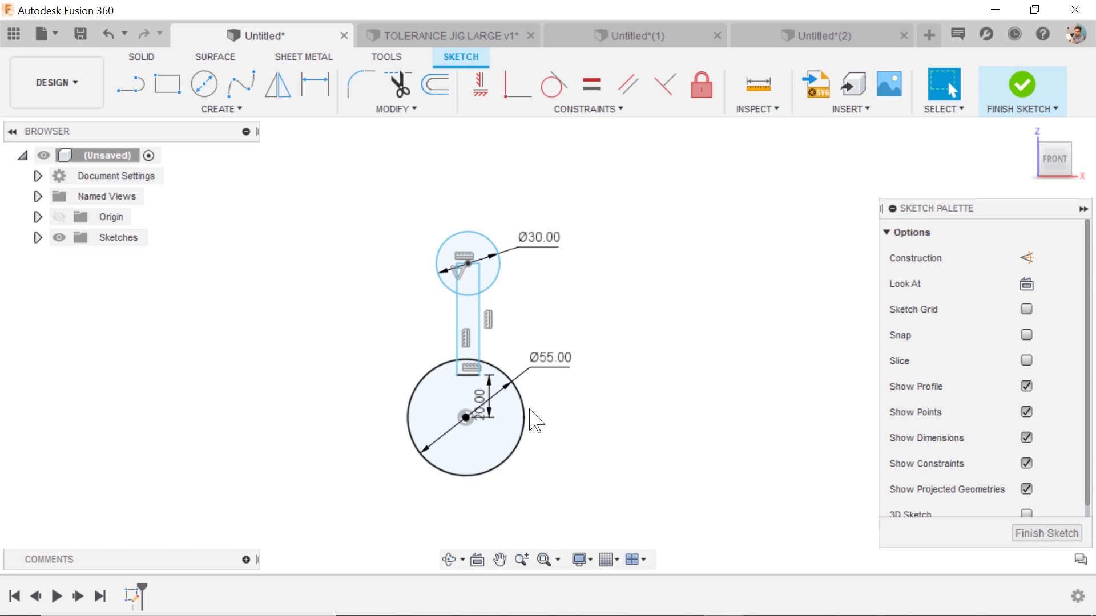
Switch to the Ø165 scalloped-circle document, zoom around it, and finish the sketch.
click(604, 34)
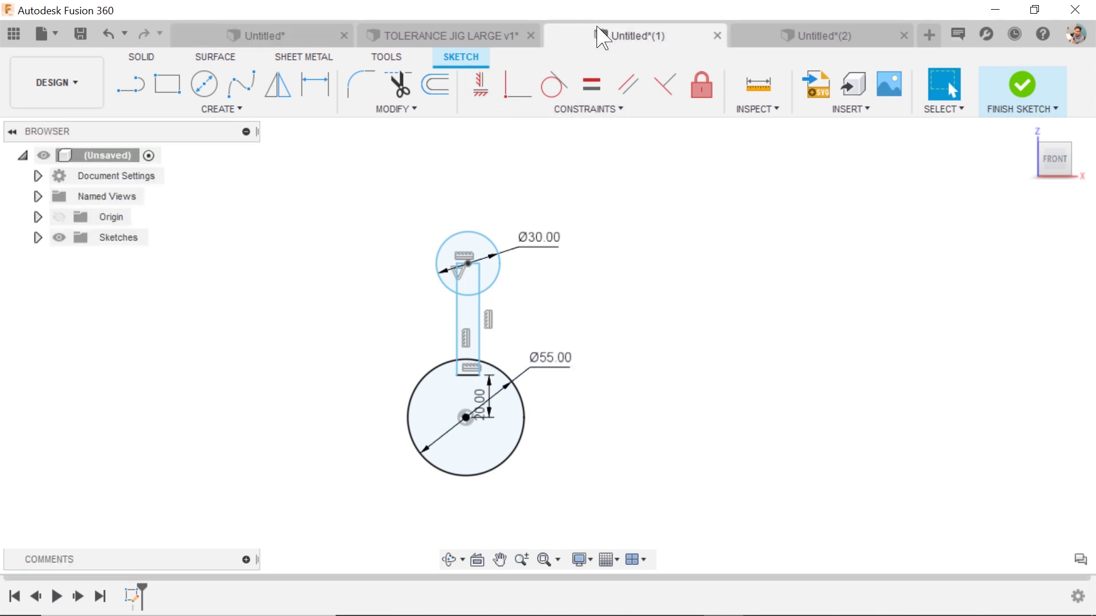
scroll(536, 245, down, 2)
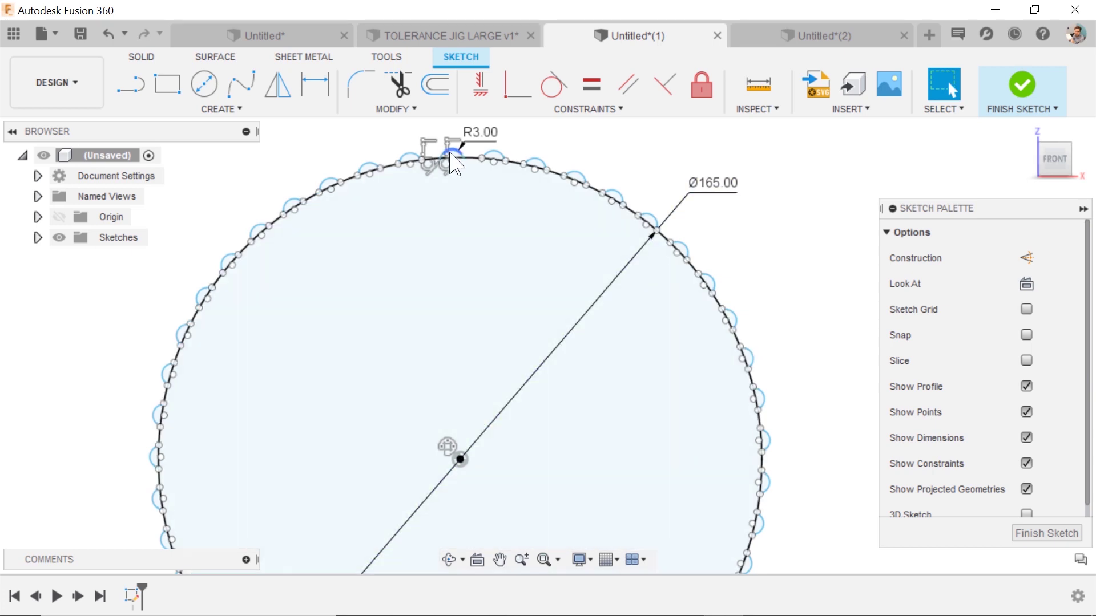
scroll(495, 165, down, 2)
scroll(497, 166, up, 5)
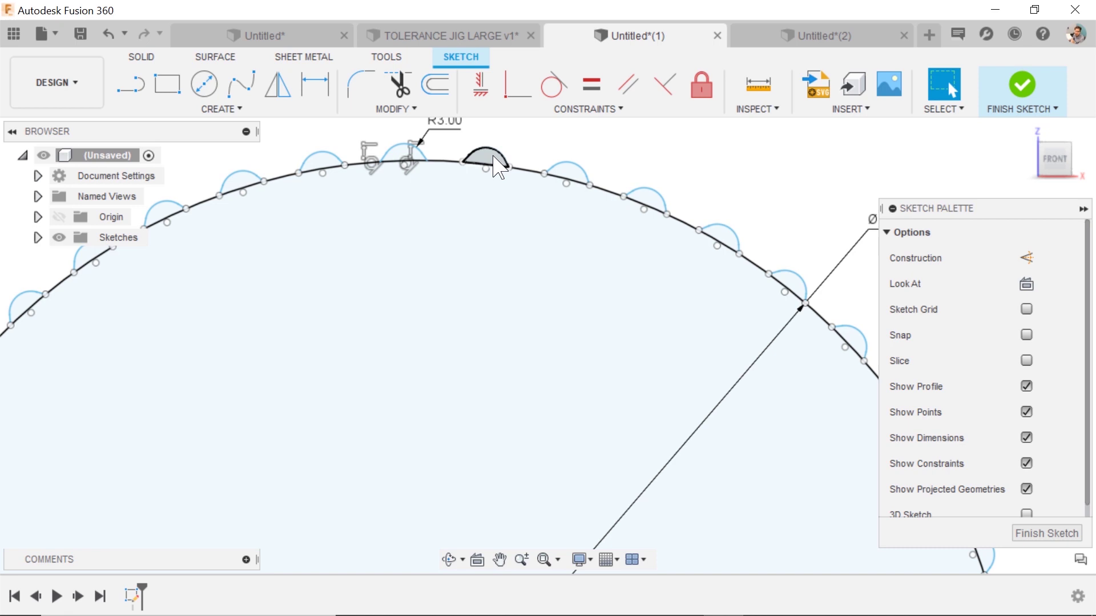
scroll(496, 168, down, 3)
scroll(514, 251, up, 2)
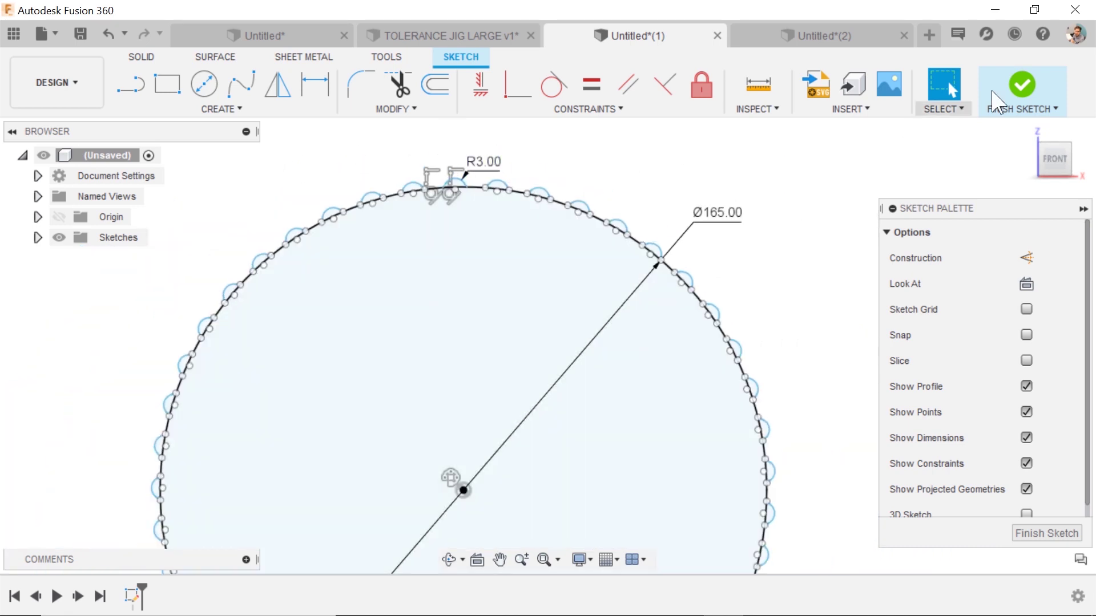
click(1022, 91)
Browse the CREATE menu's Pattern commands and close it without choosing one.
click(251, 108)
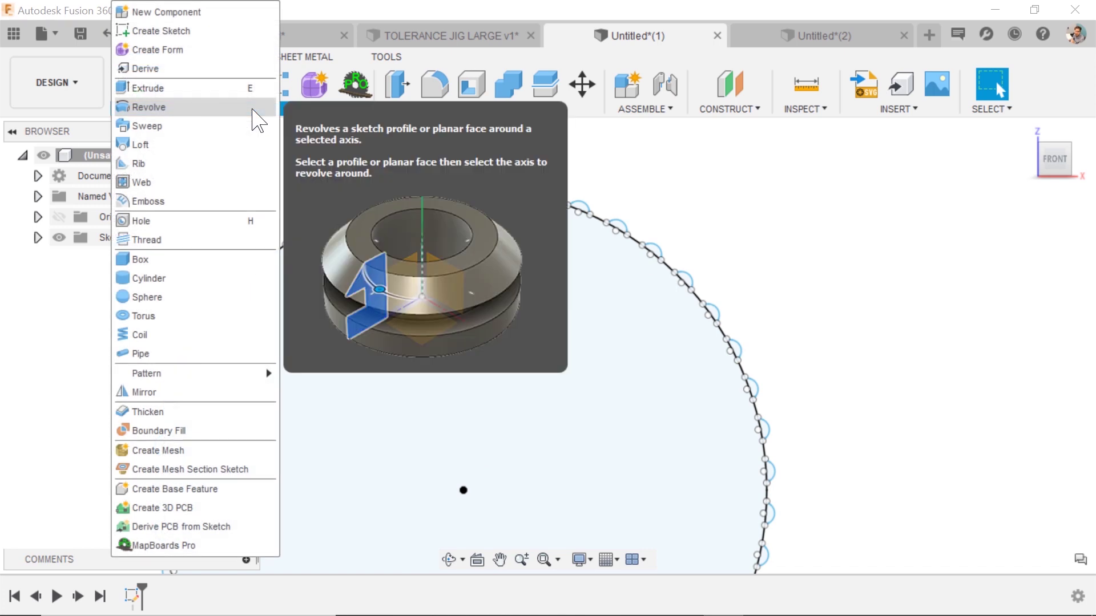
mouse_move(196, 382)
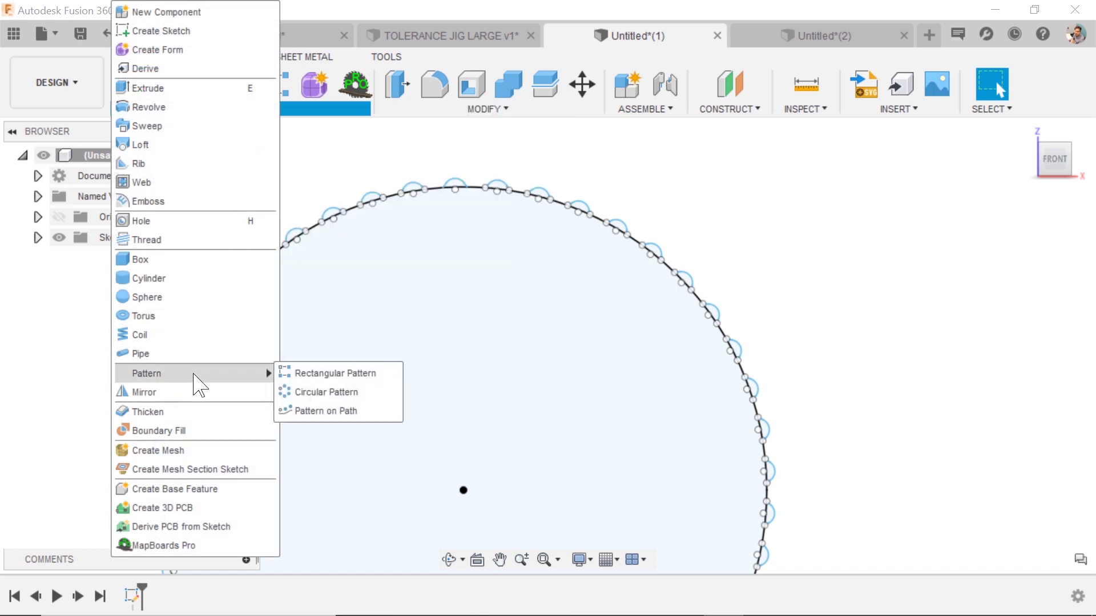
click(808, 256)
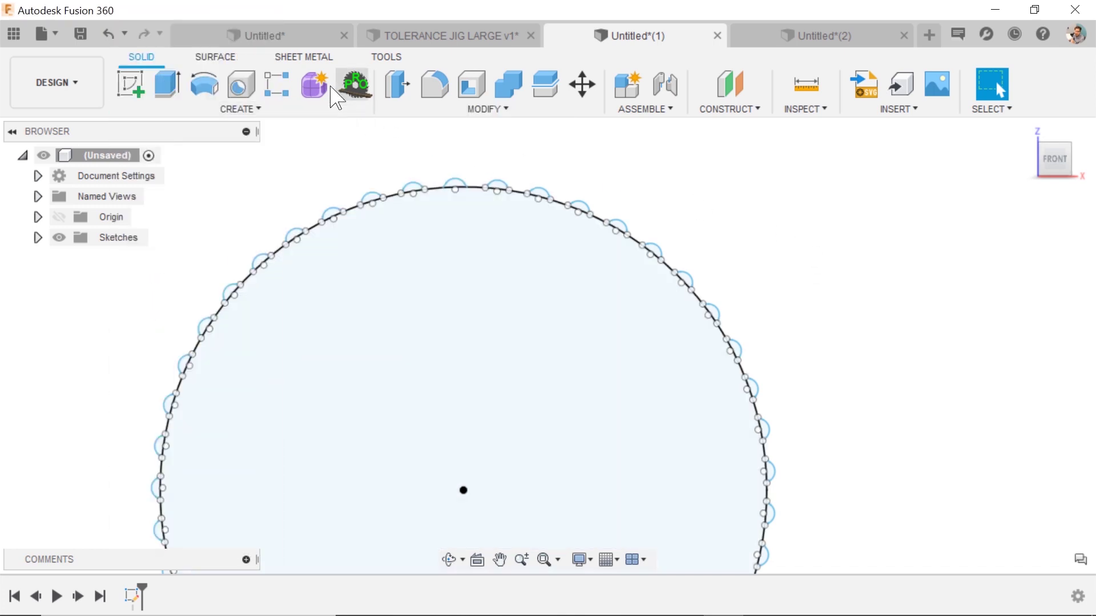
Return to the Ø30 and Ø55 two-circle sketch document.
click(294, 32)
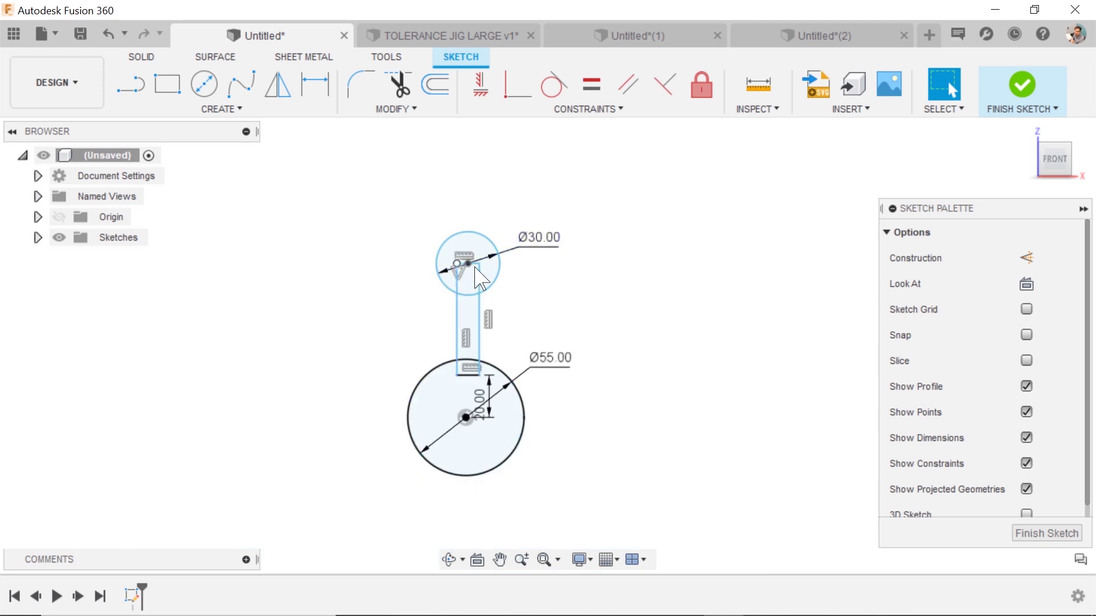
scroll(512, 491, down, 2)
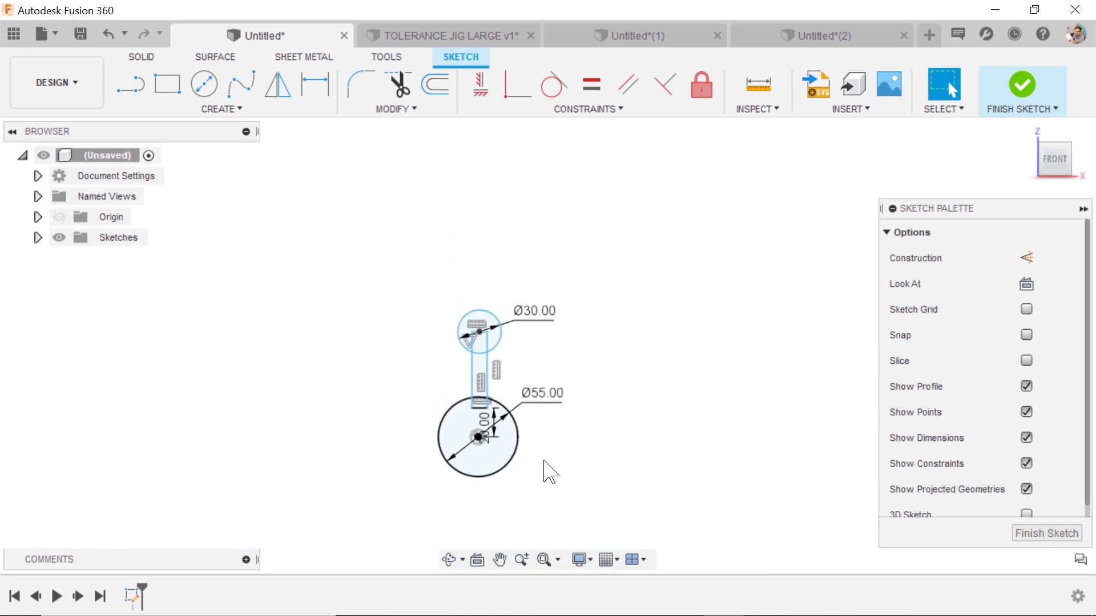
scroll(563, 417, up, 4)
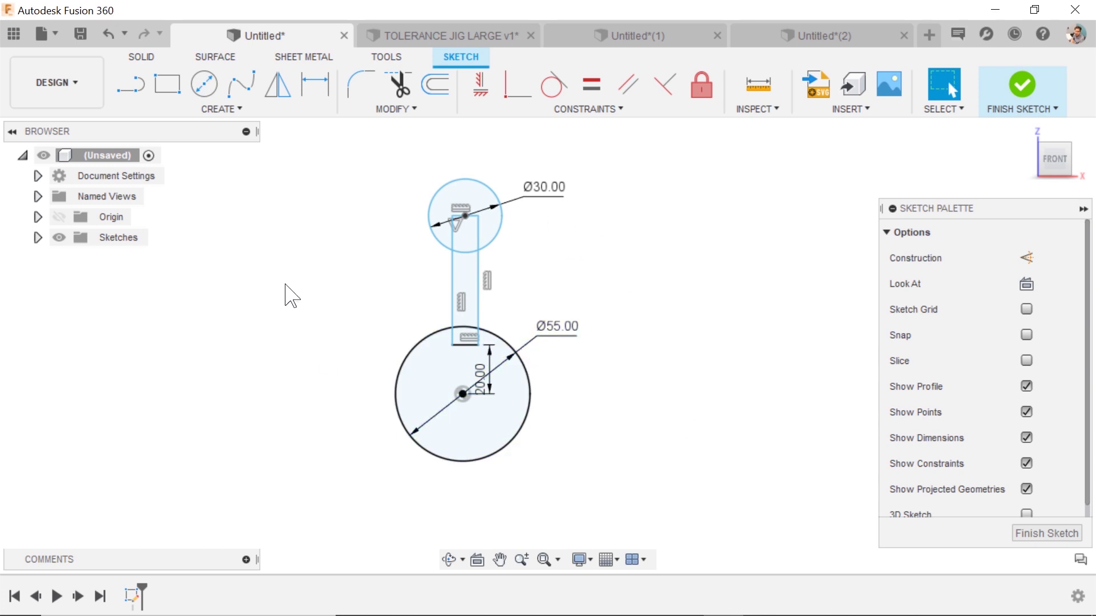
Search sketch shortcuts for 'patt' and start a Circular Pattern.
key(s)
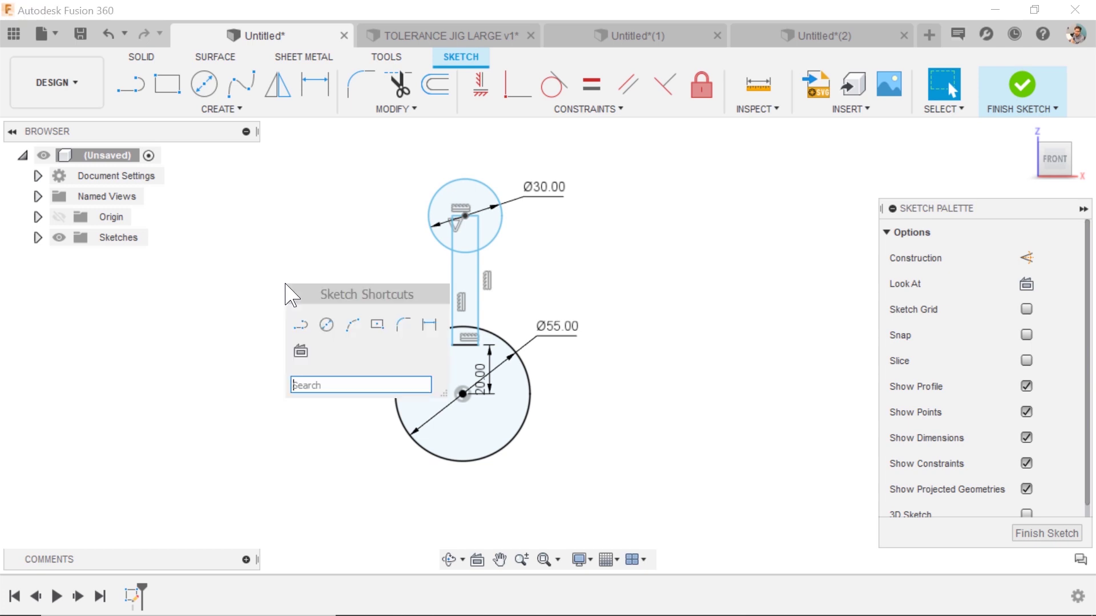
text(pater)
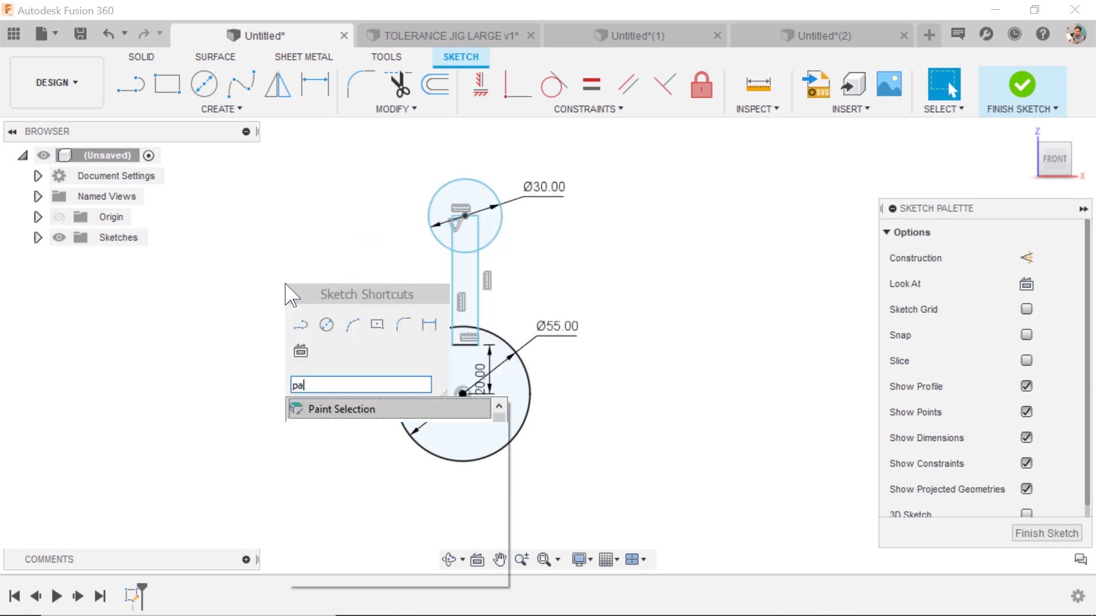
key(BackSpace)
text(tt)
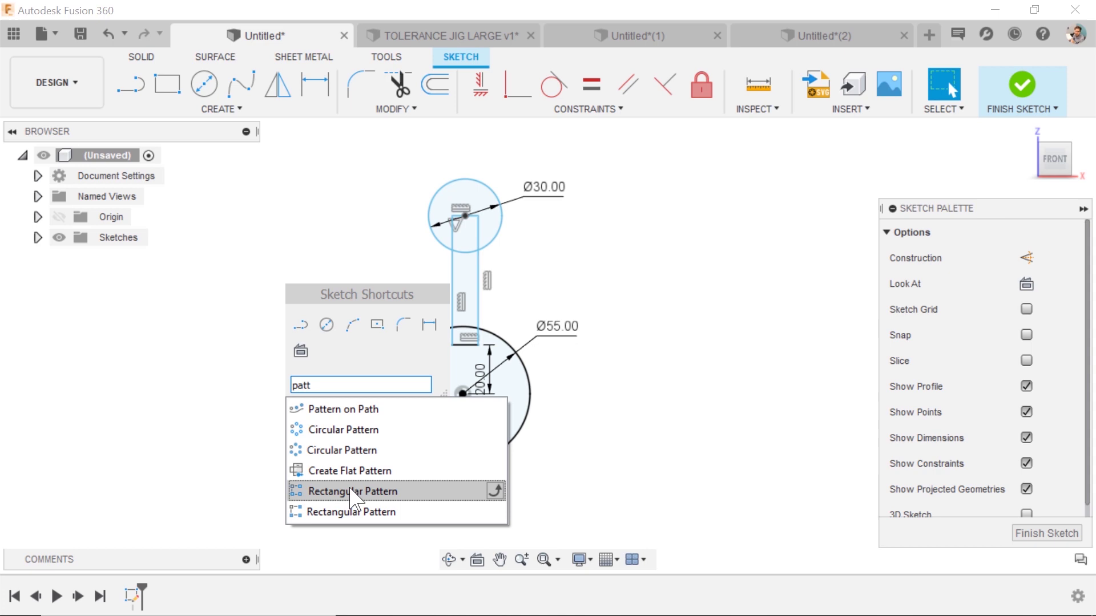
click(343, 443)
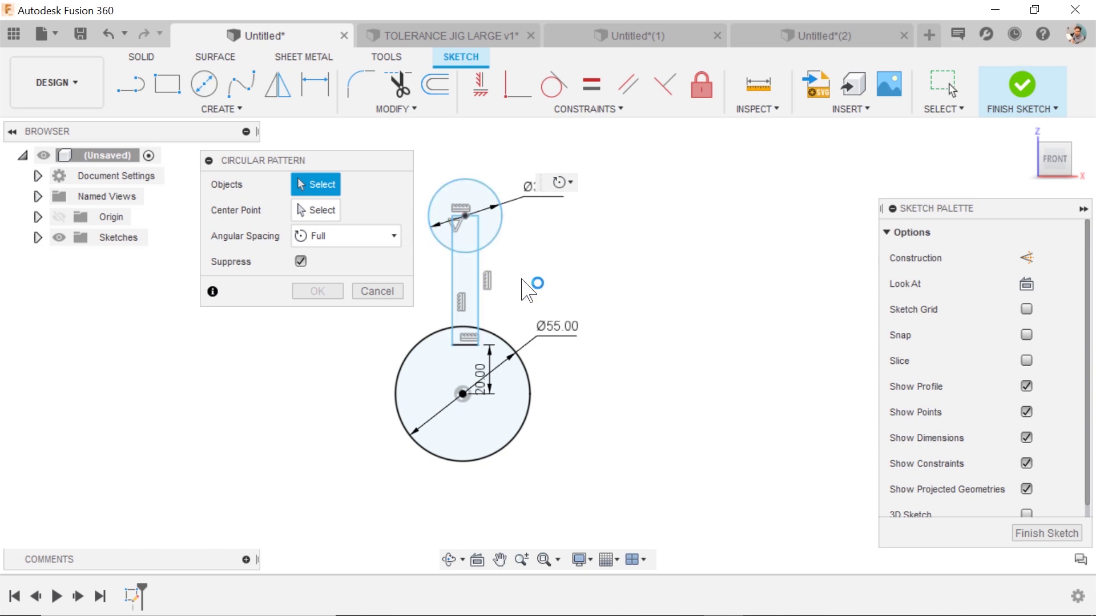
Select the Ø30 circle and the slot lines, including the bottom line, as the pattern objects.
drag(484, 275, 440, 239)
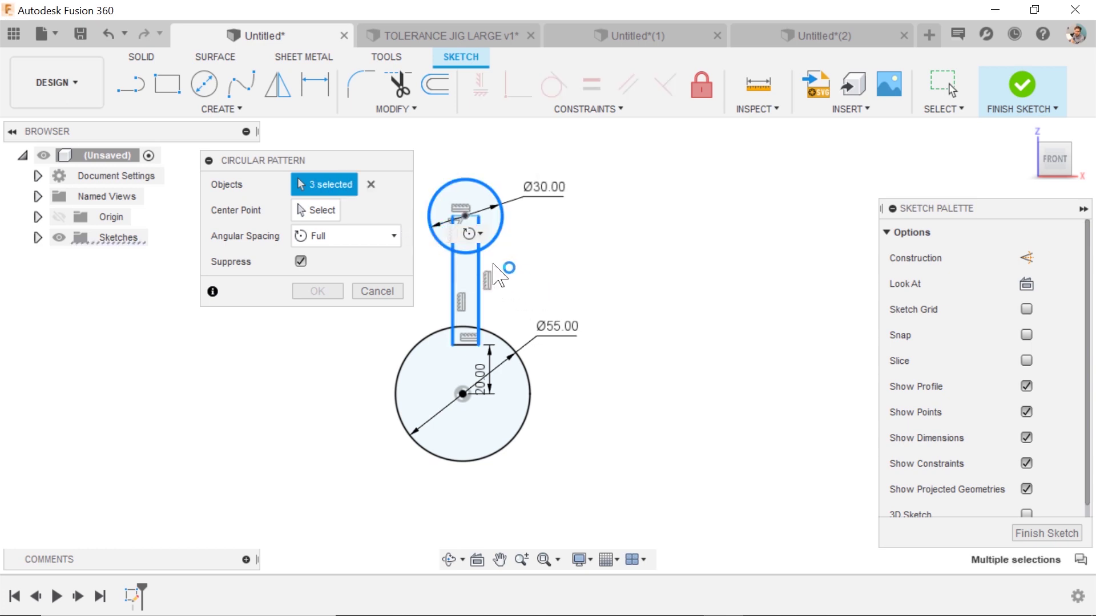
click(467, 345)
scroll(476, 221, up, 2)
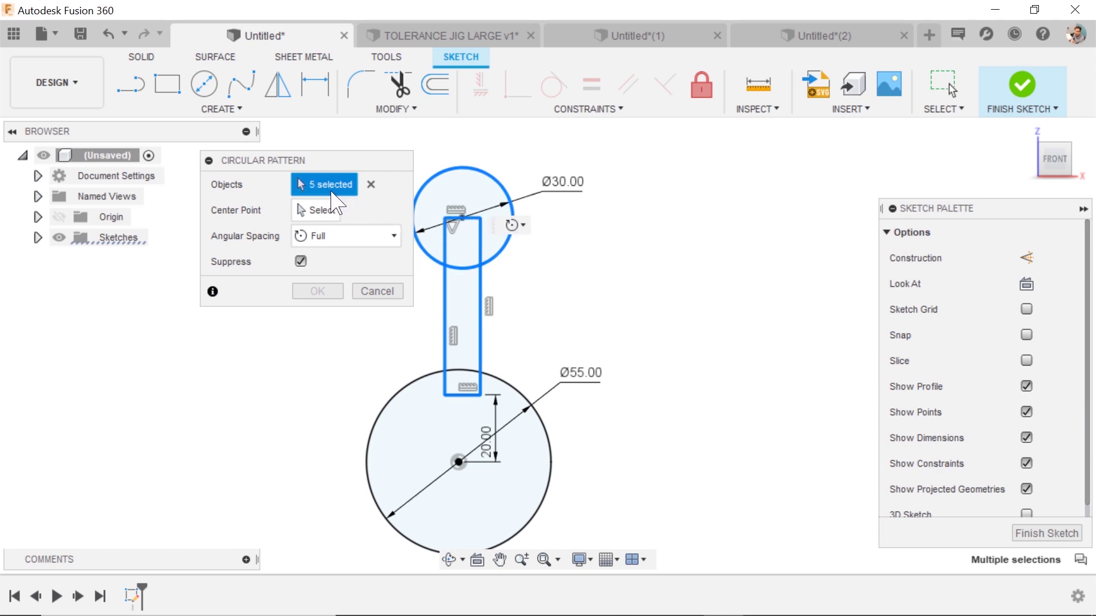
click(314, 213)
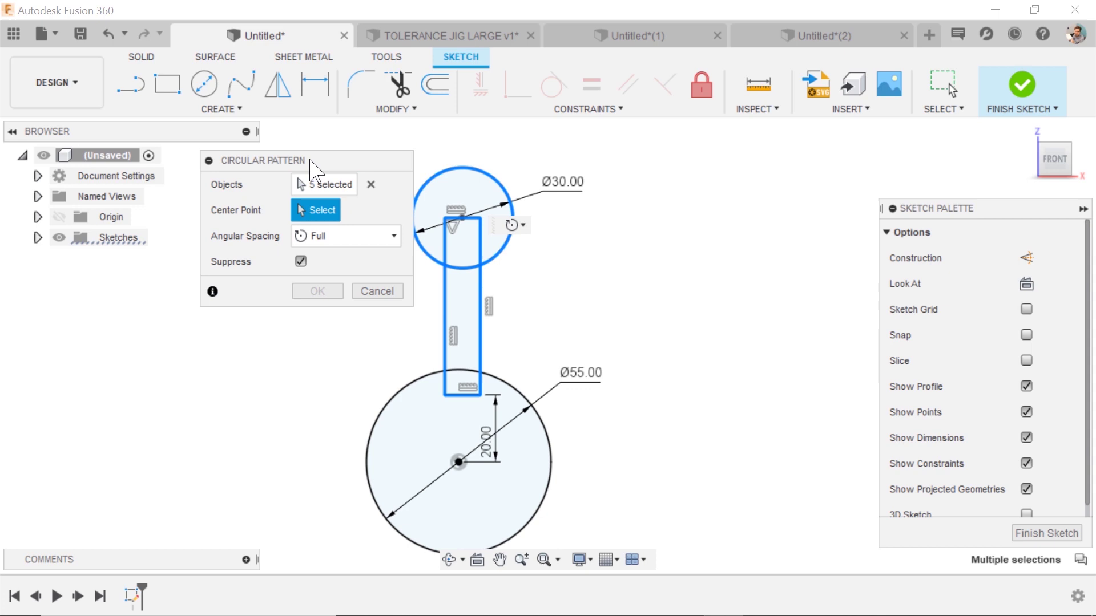
drag(311, 162, 233, 162)
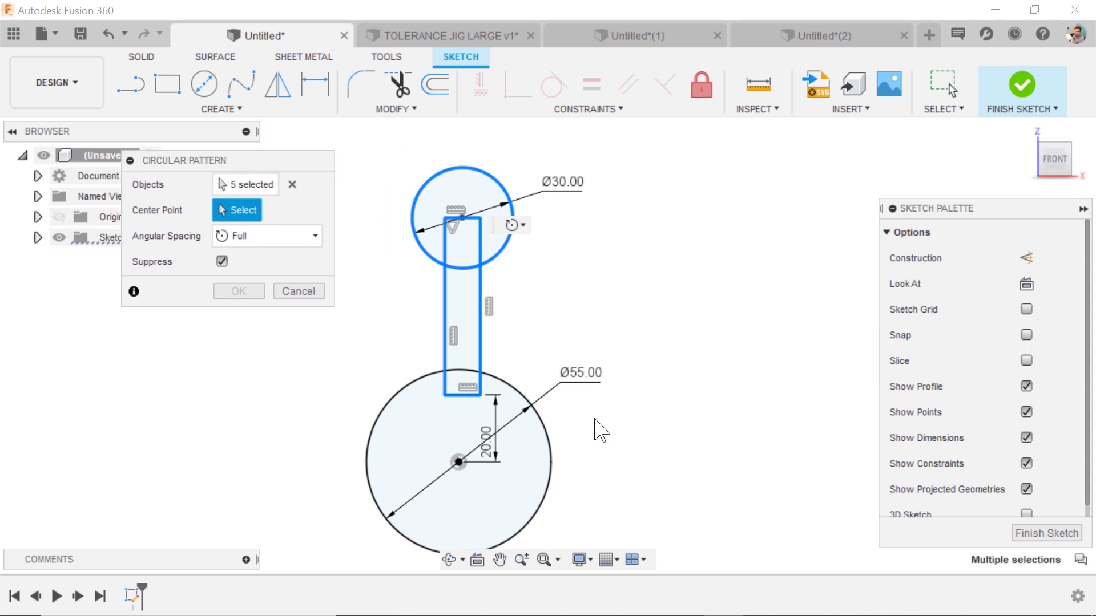
scroll(591, 437, down, 3)
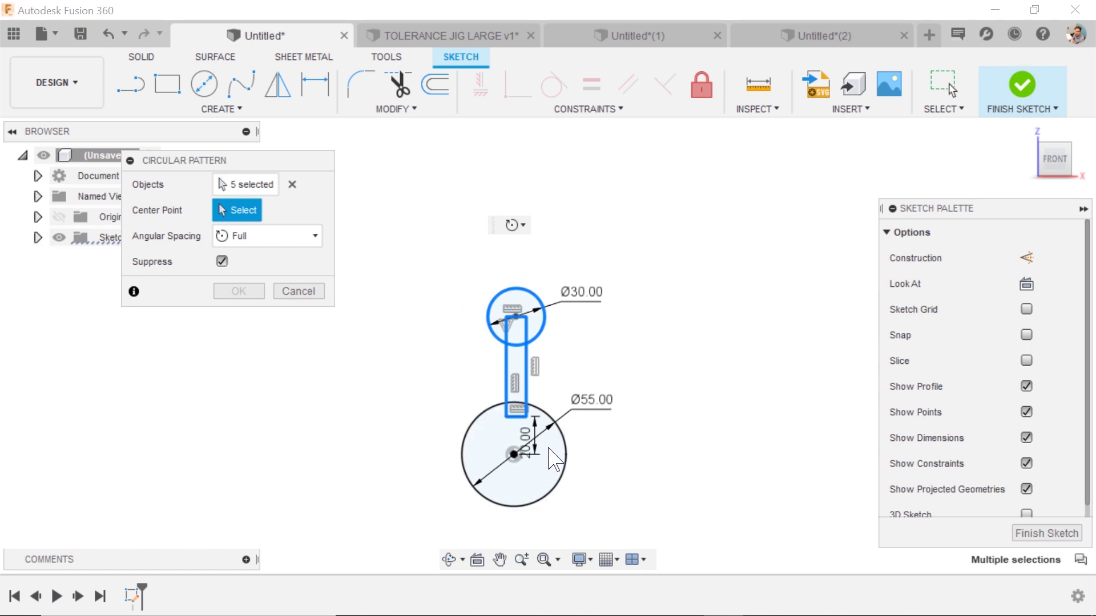
Use the Ø55 circle's centre as pattern centre, previewing 3 arms, and move the quantity box aside.
click(512, 455)
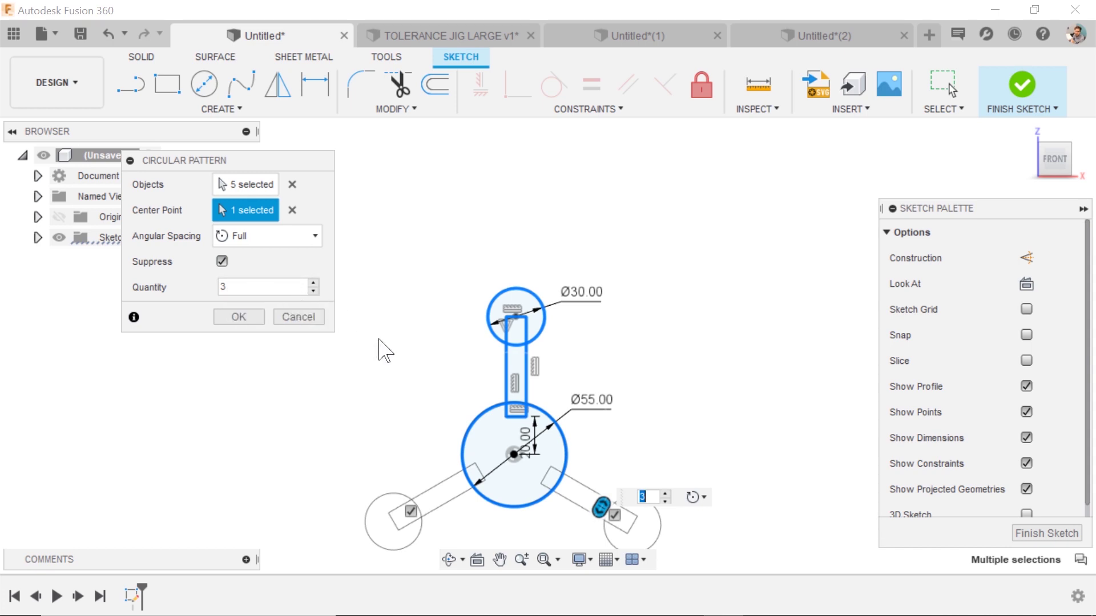
drag(630, 505, 366, 210)
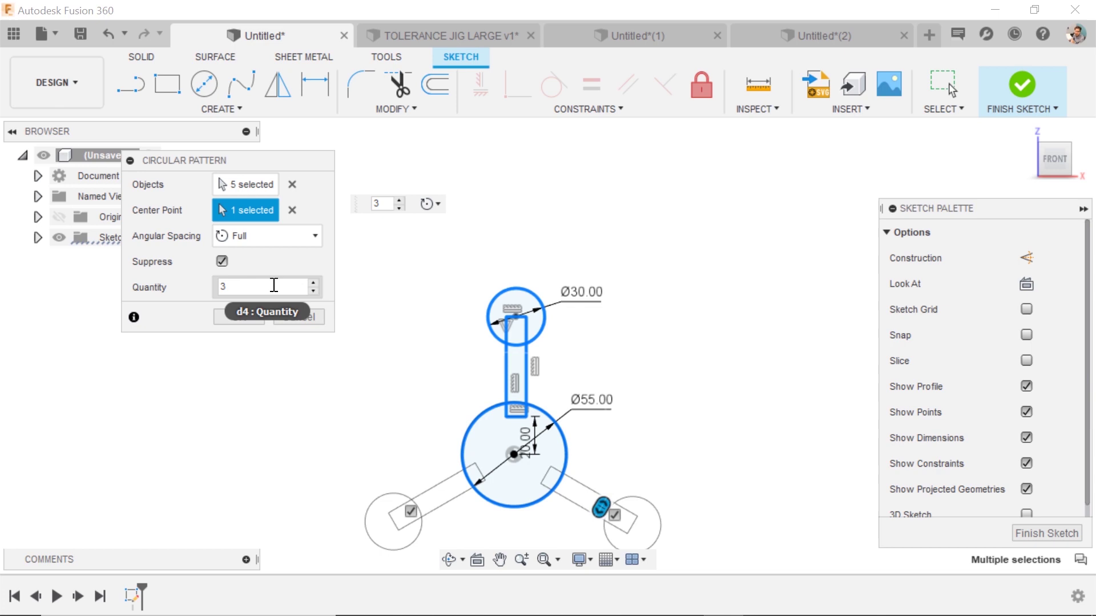
Adjust the pattern quantity with the spinner, ending at 4 evenly spaced arms.
click(313, 283)
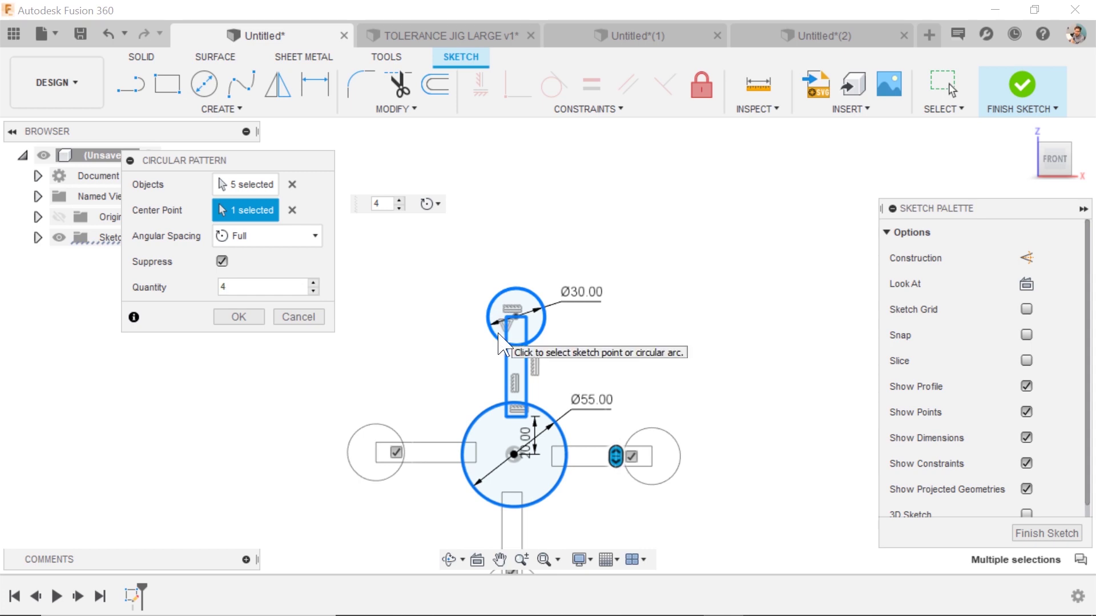
click(313, 292)
click(313, 293)
click(313, 293)
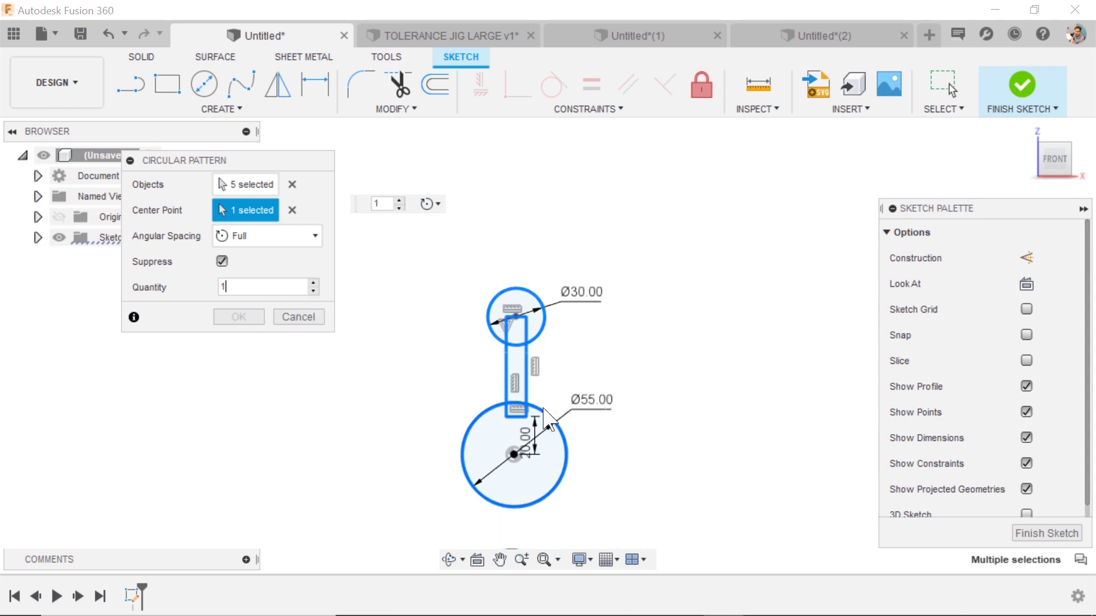
click(313, 284)
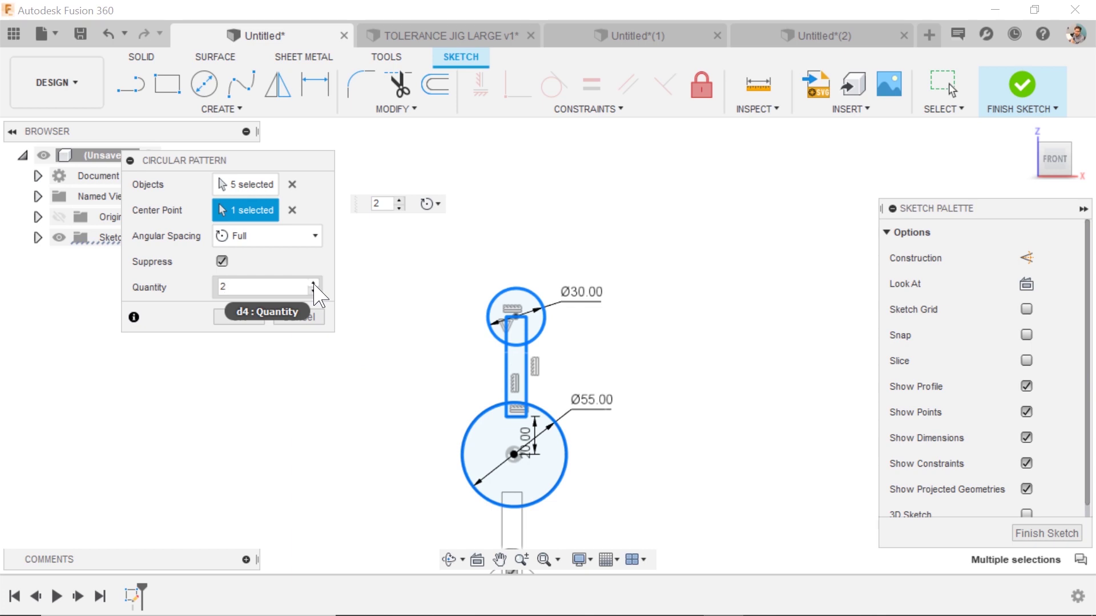
key(Up)
key(Up)
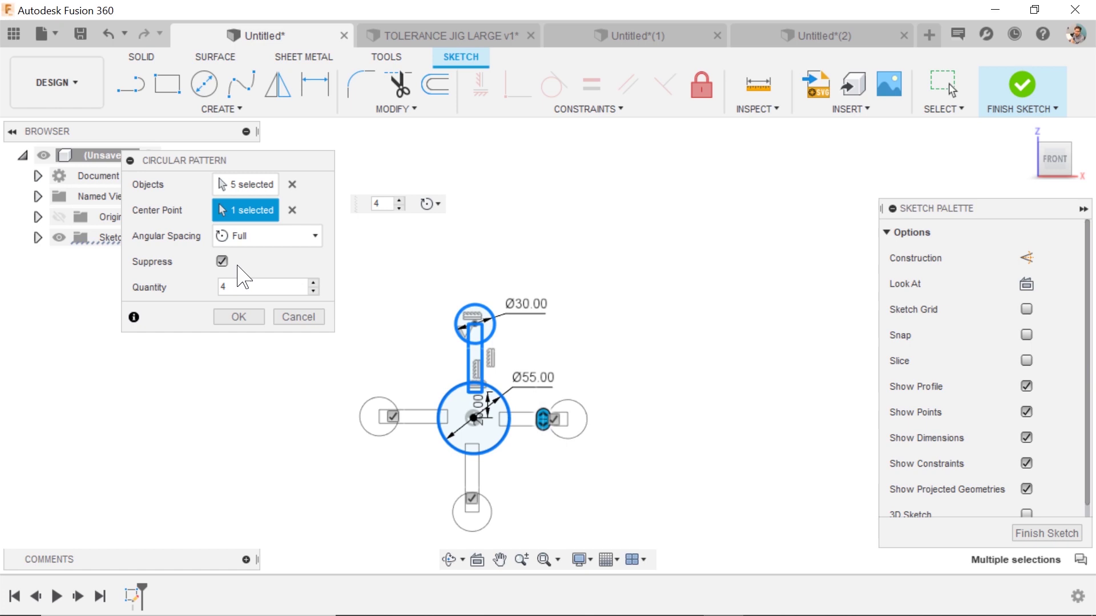
Uncheck the bottom and right pattern instances to suppress those arm copies.
click(554, 420)
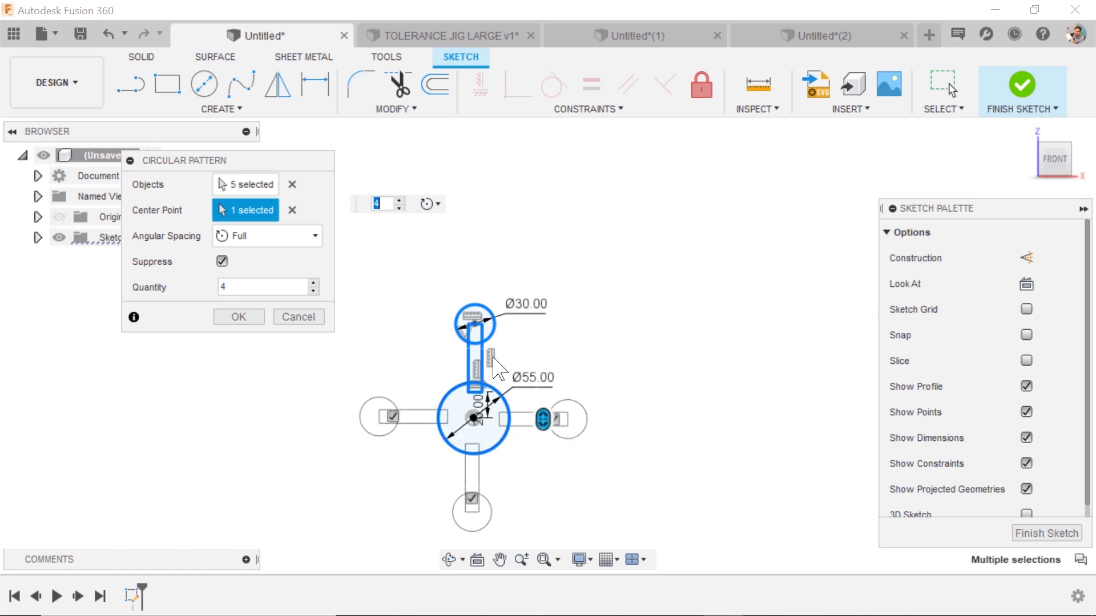
click(472, 497)
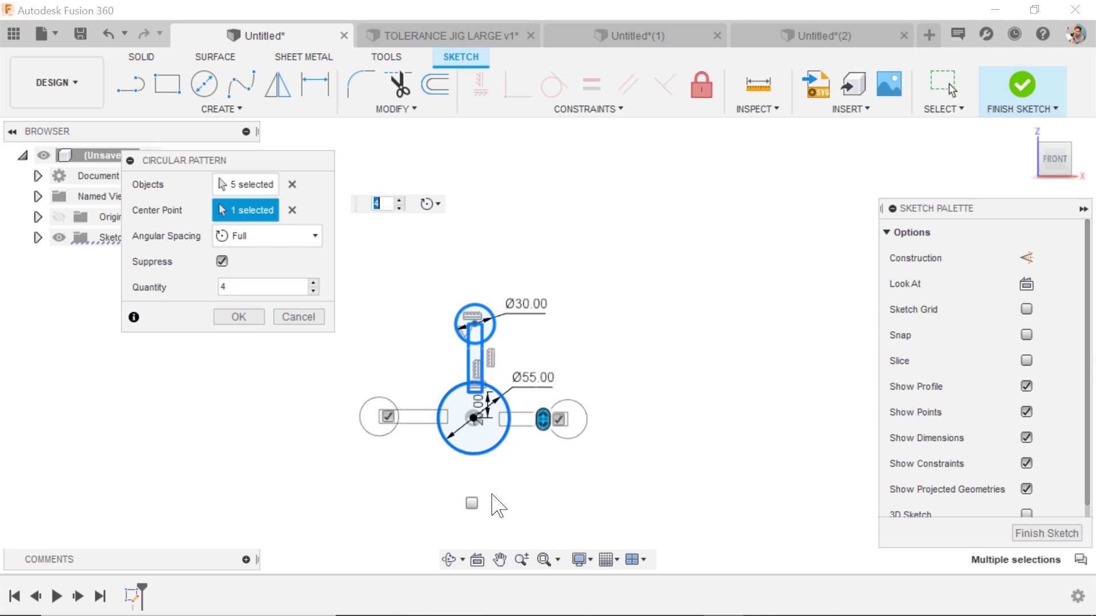
click(560, 419)
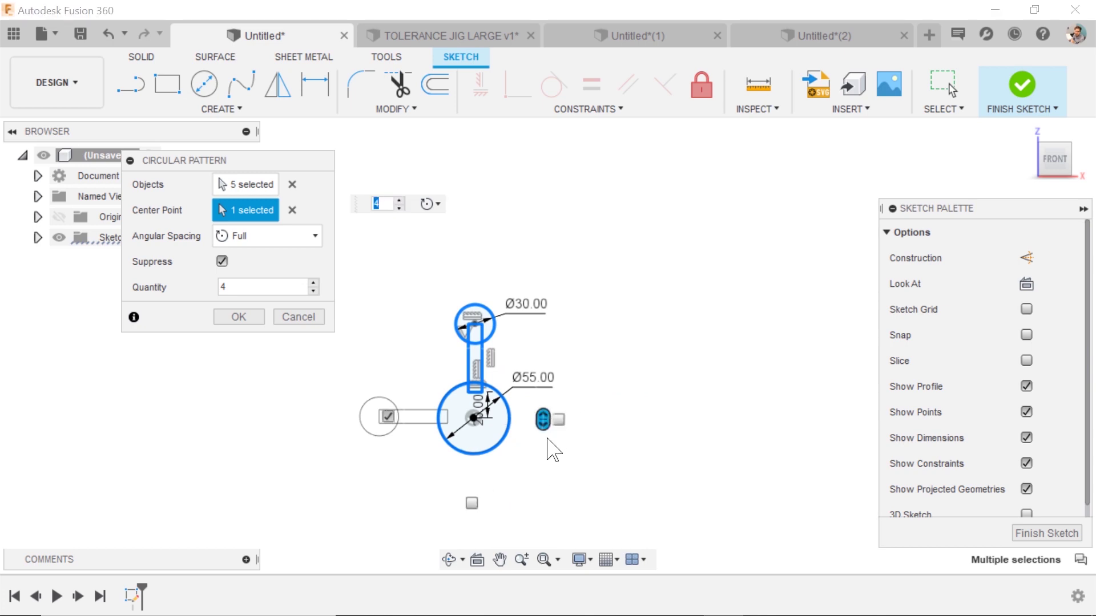
Restore the suppressed copies and switch angular spacing to Angle with 90°.
click(559, 418)
click(471, 503)
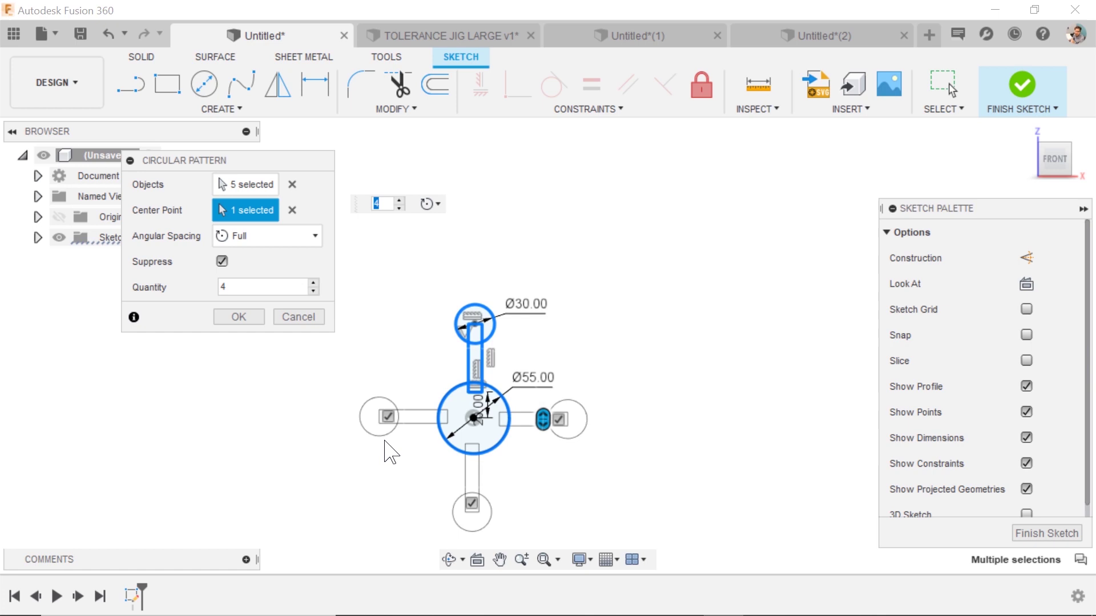
click(276, 243)
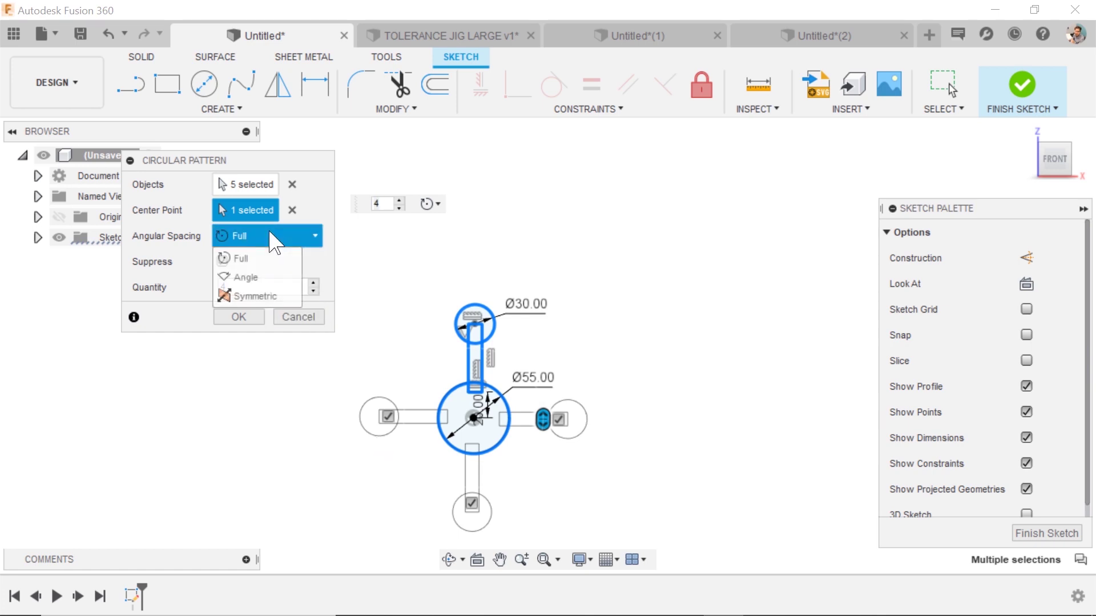
click(270, 278)
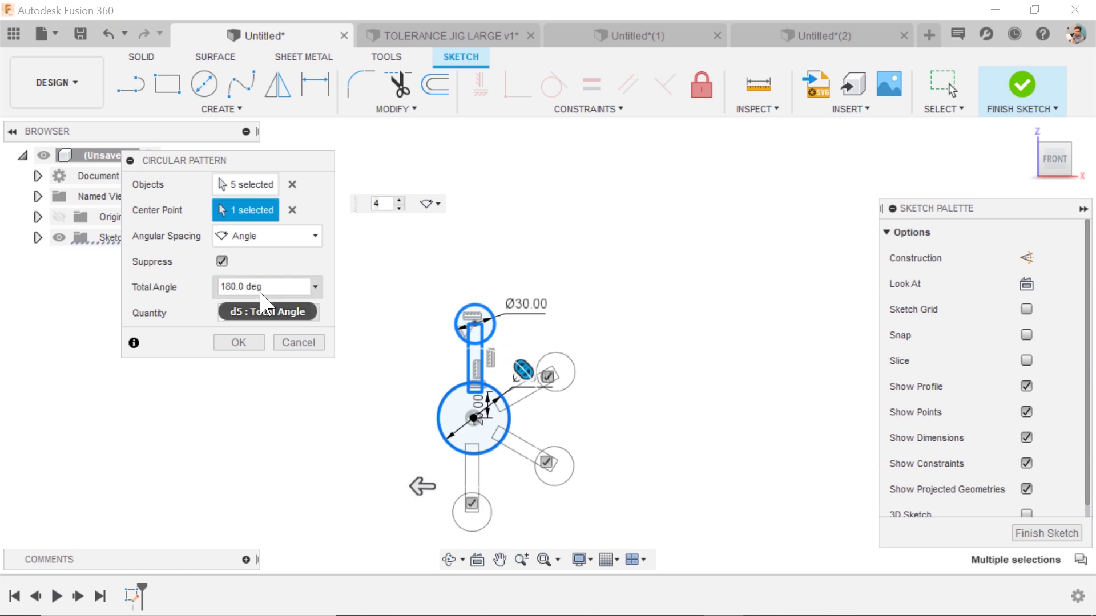
drag(268, 286, 148, 287)
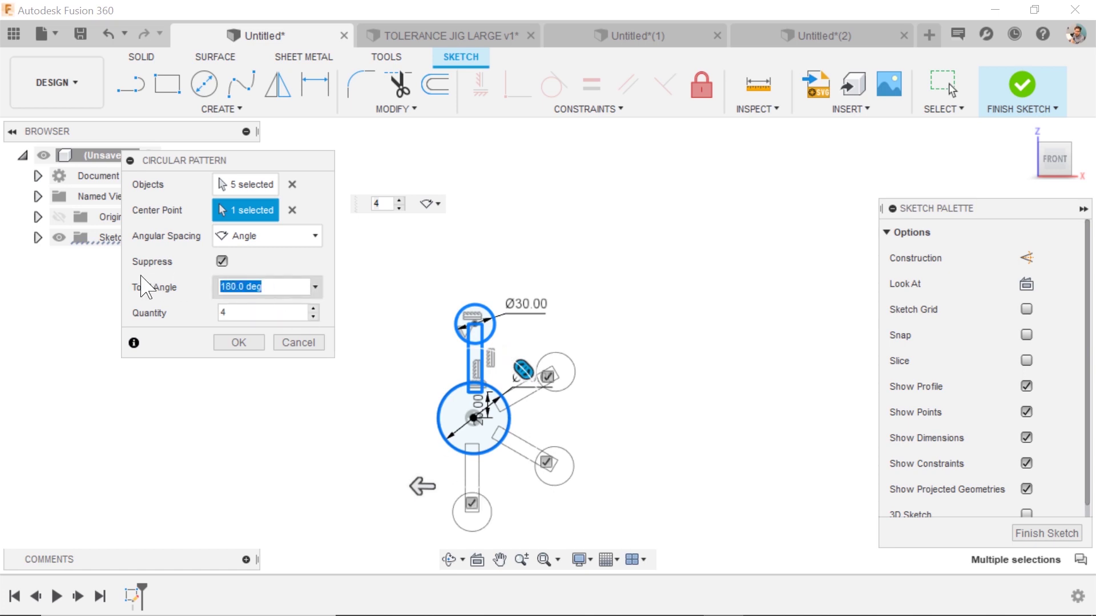
text(90)
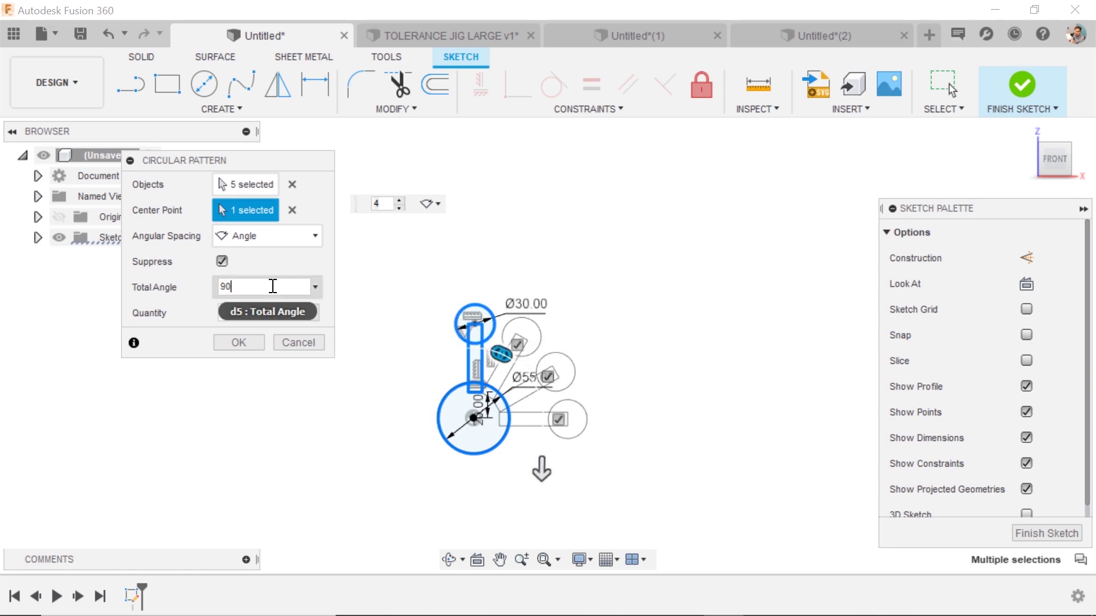
Try Symmetric spacing at 180°, then set angular spacing back to Full.
drag(306, 286, 181, 280)
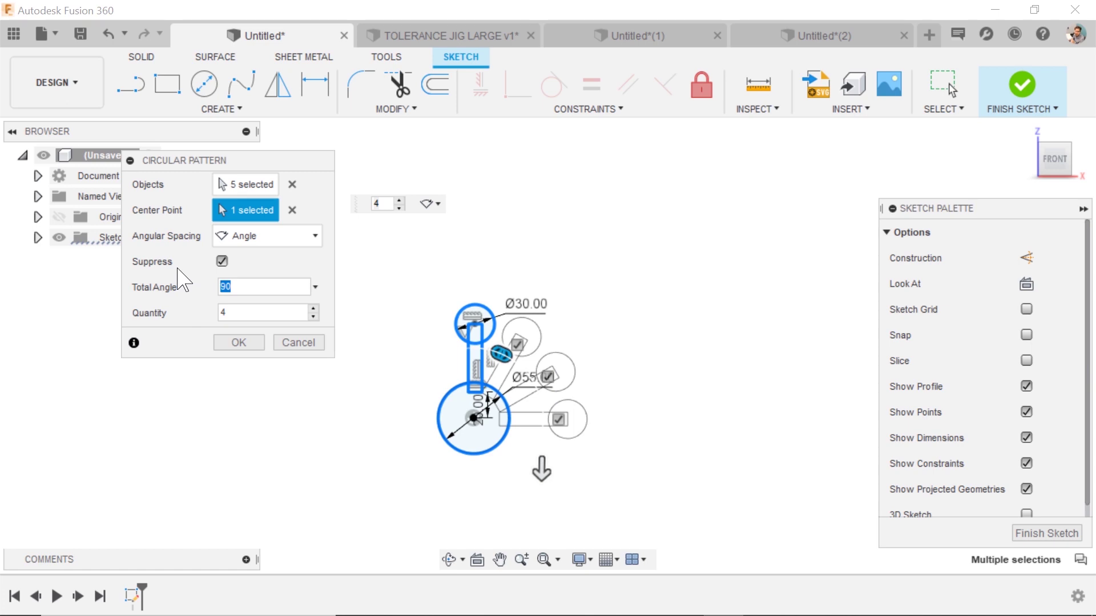
click(268, 236)
click(262, 288)
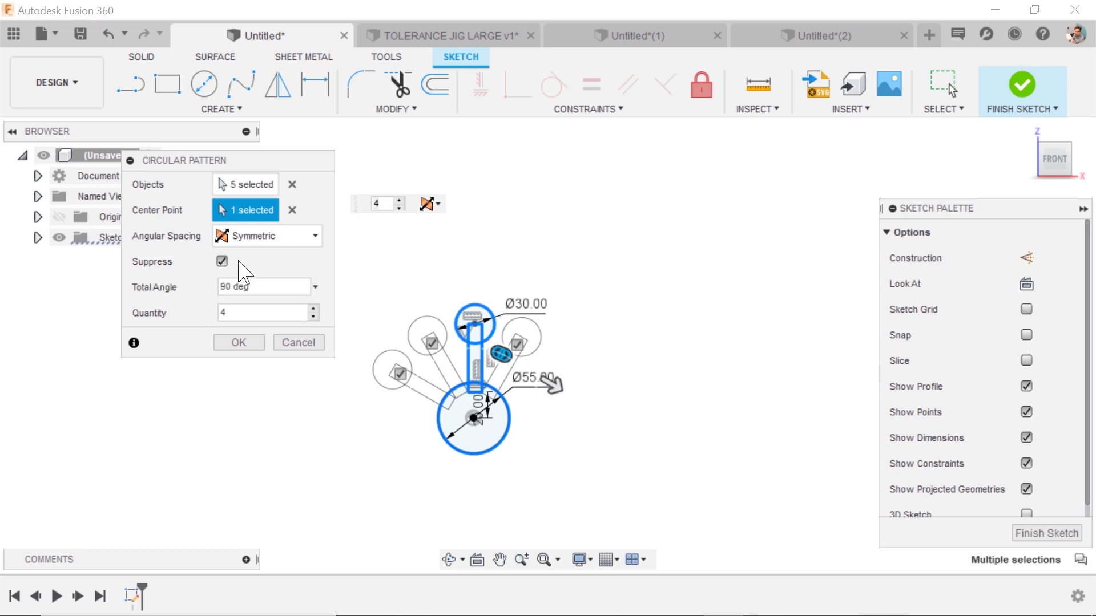
click(251, 287)
text(180)
click(251, 235)
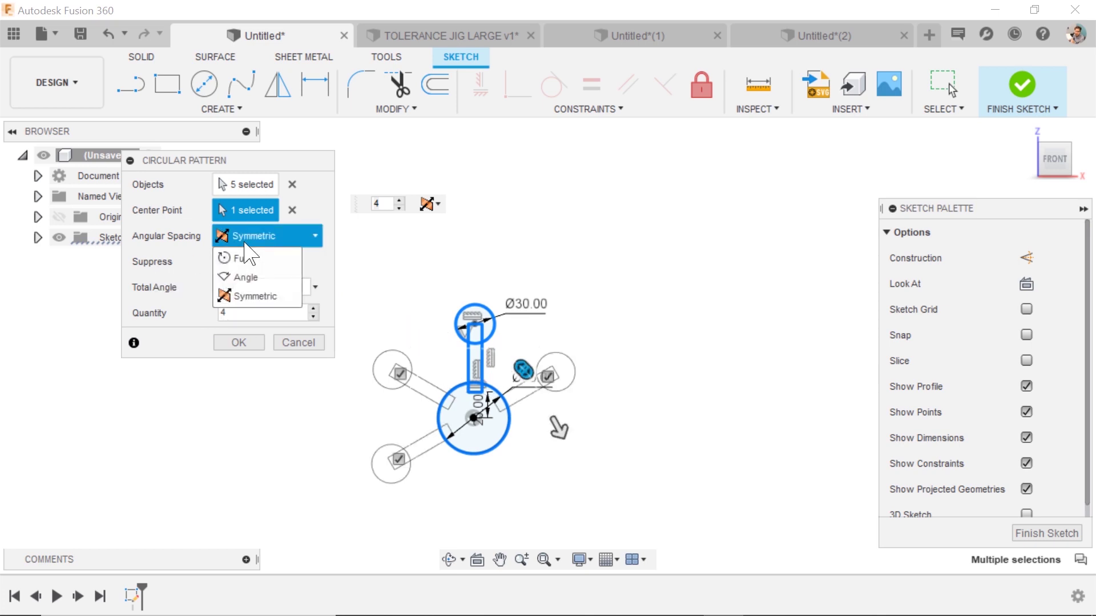
click(190, 255)
click(429, 204)
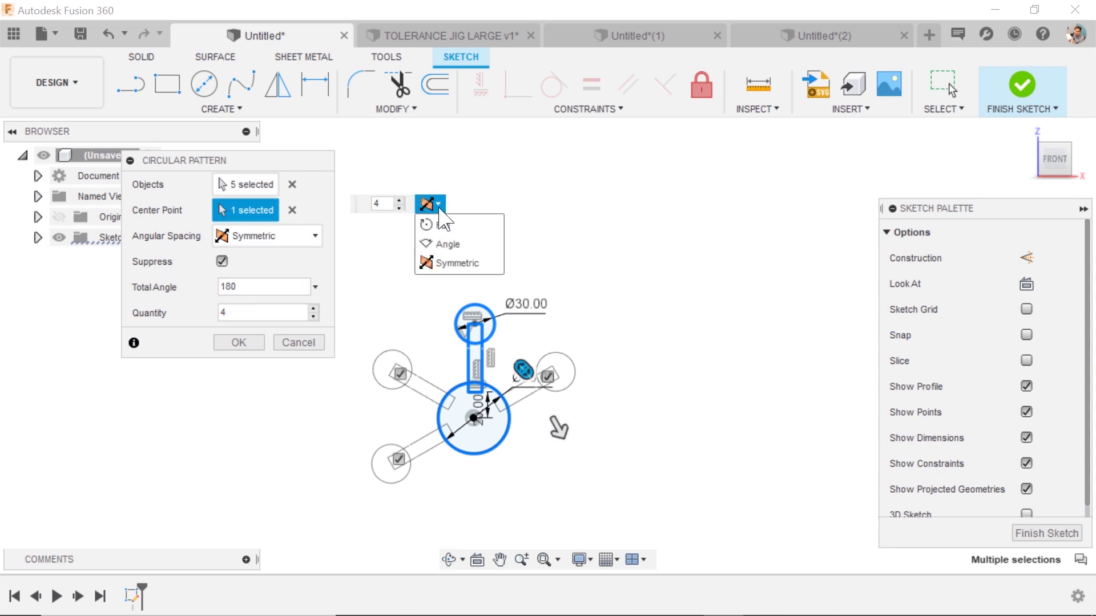
click(458, 263)
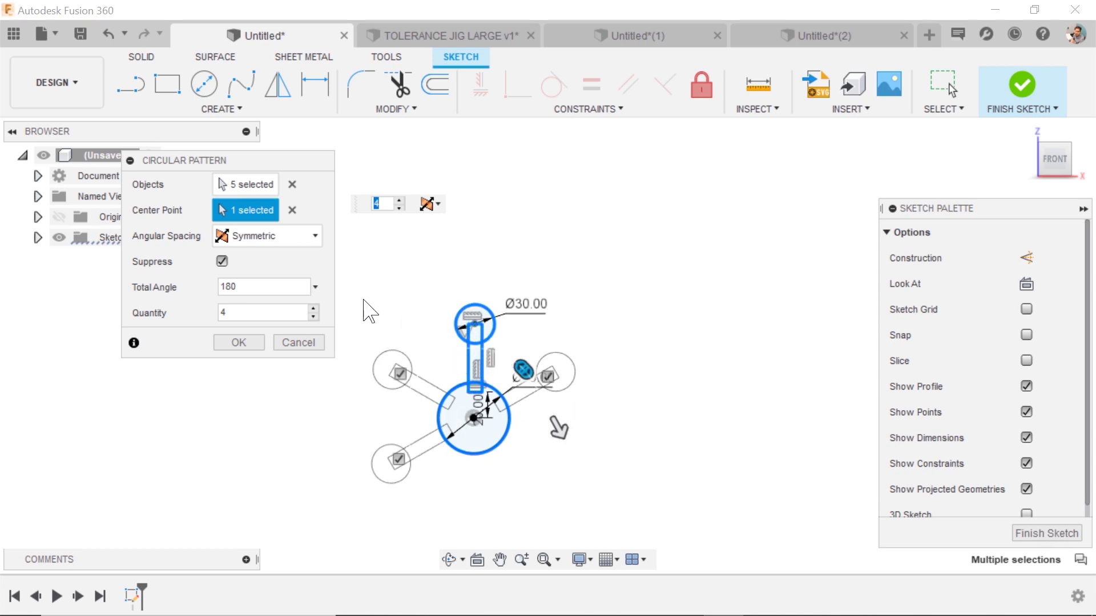
click(269, 238)
click(237, 253)
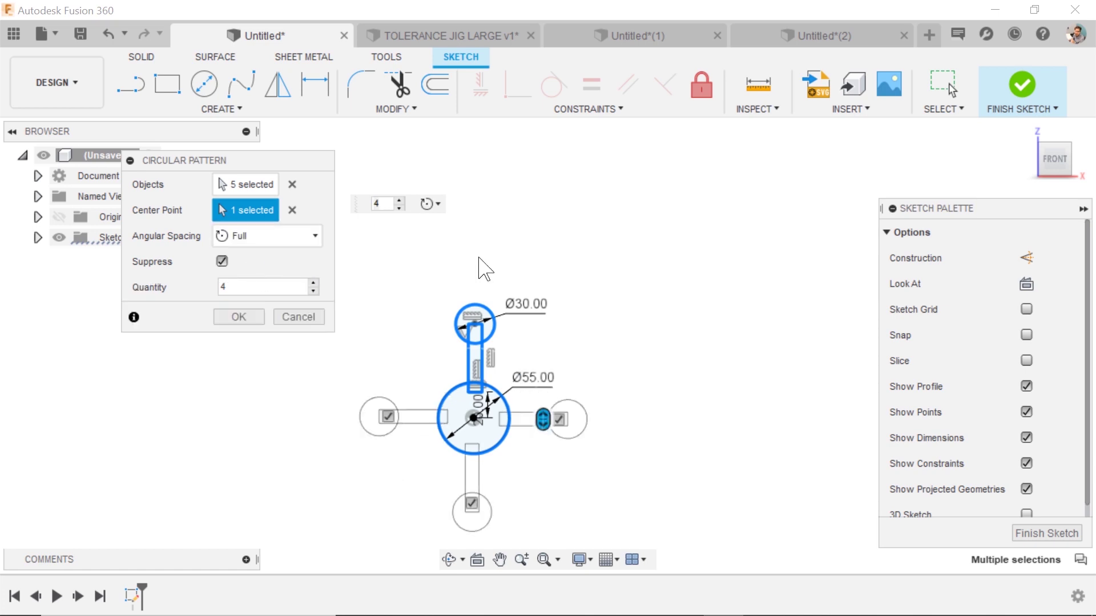
Confirm the circular pattern and drag the right Ø30 circle to test it.
click(251, 317)
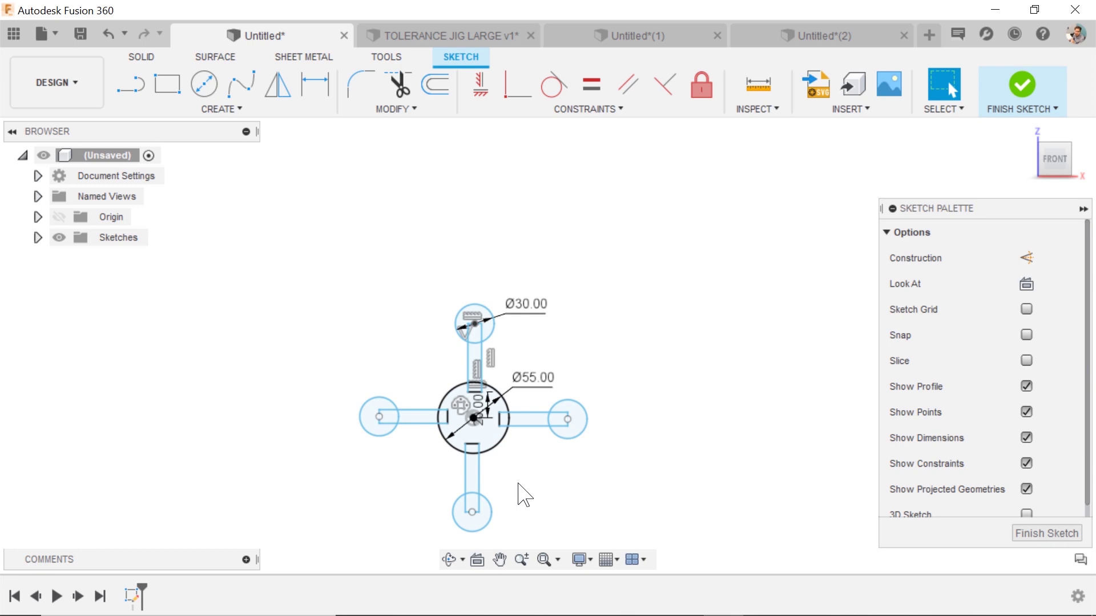
middle_drag(514, 464, 510, 431)
scroll(502, 393, up, 3)
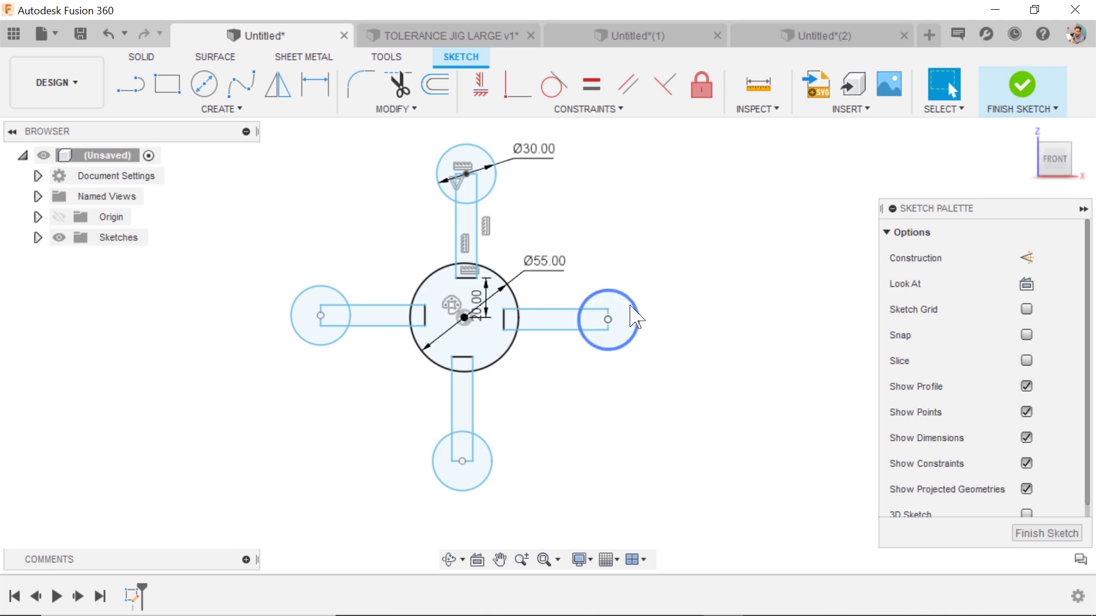
mouse_move(633, 317)
mouse_down()
mouse_move(656, 314)
mouse_move(623, 313)
mouse_up()
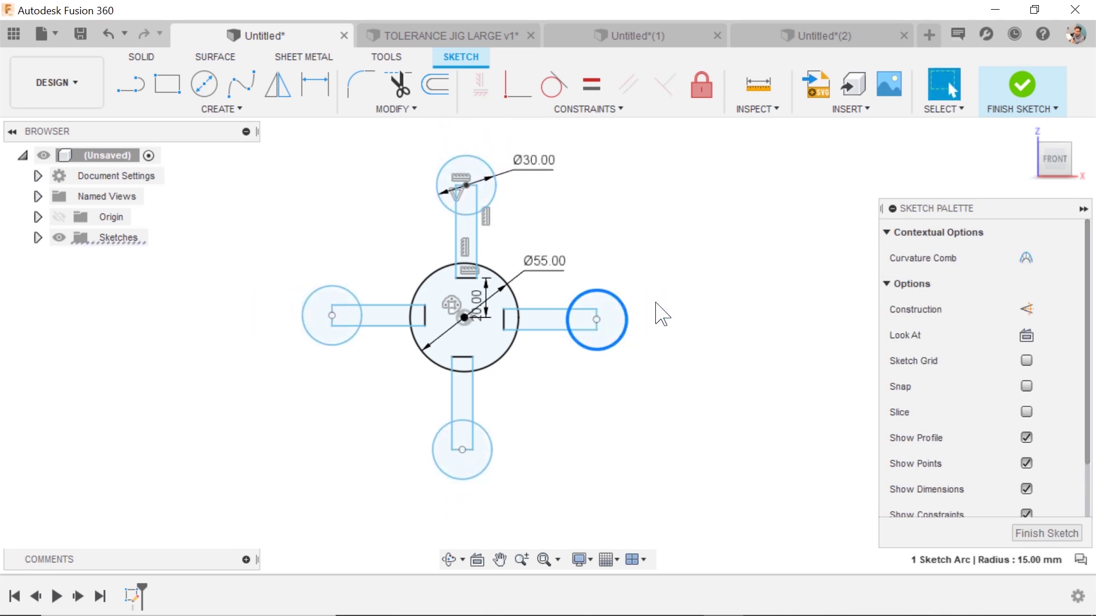
key(d)
key(Escape)
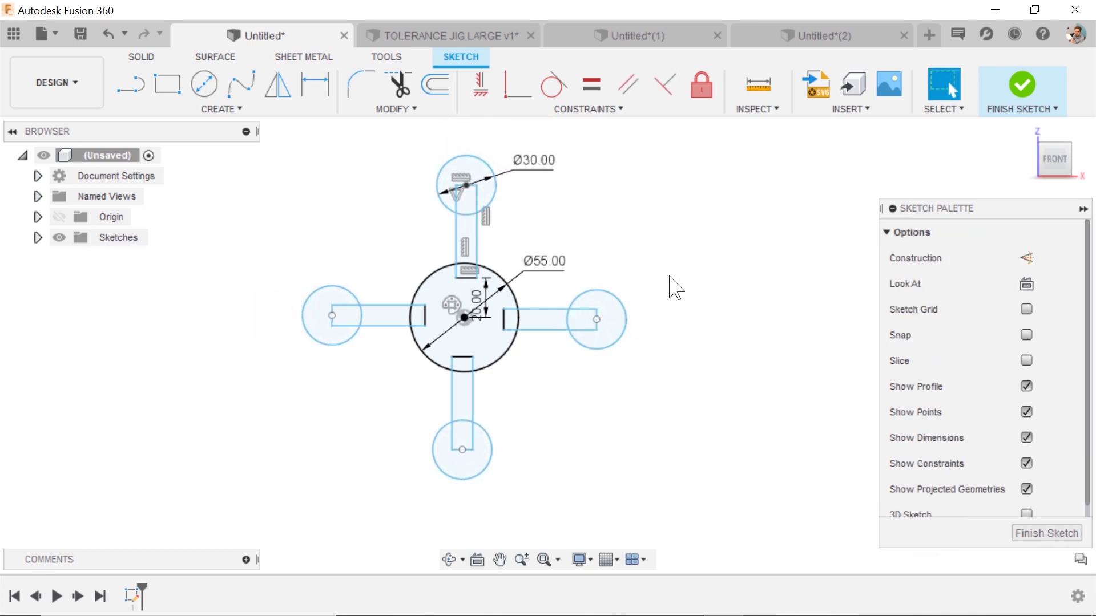
Add a driven Ø30.00 diameter dimension to the right circle.
key(d)
click(627, 320)
click(658, 270)
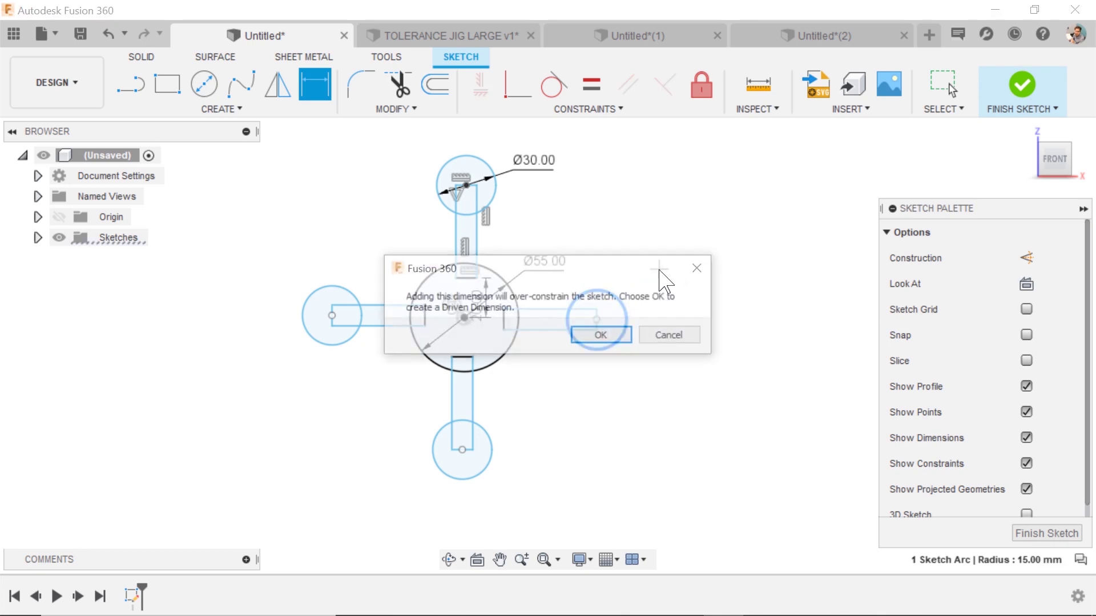
click(603, 337)
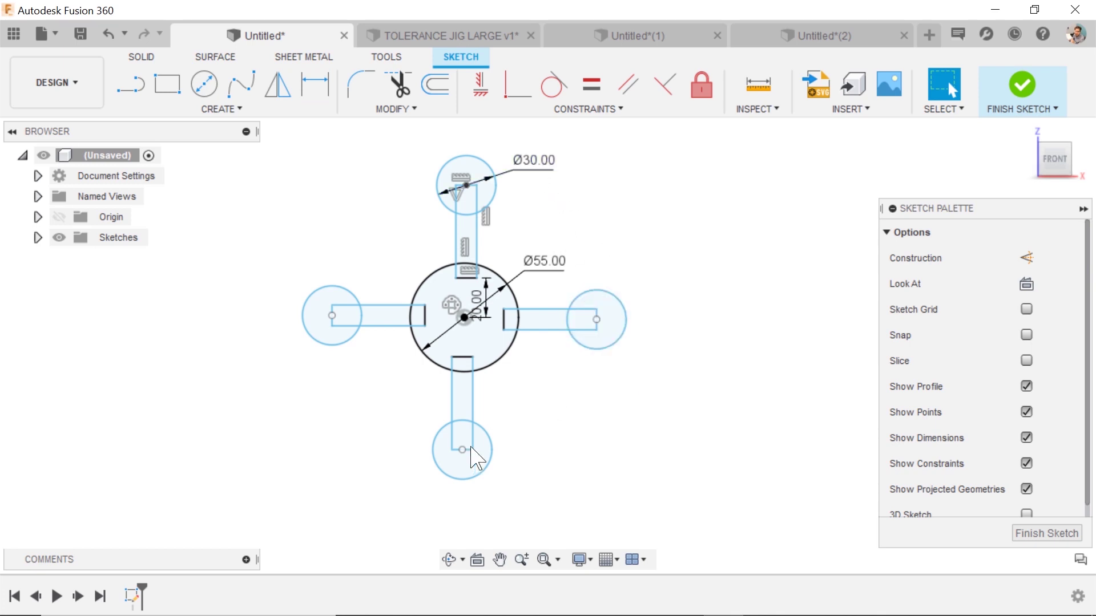
Change the outer circles' diameter from 30 to 35 mm.
double_click(533, 160)
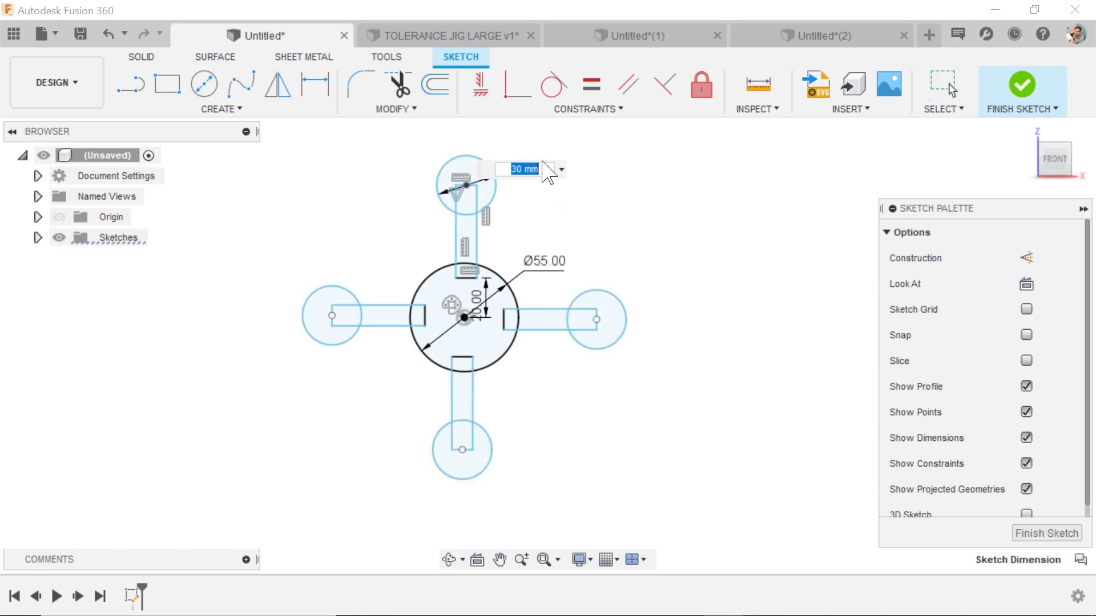
text(35)
key(Return)
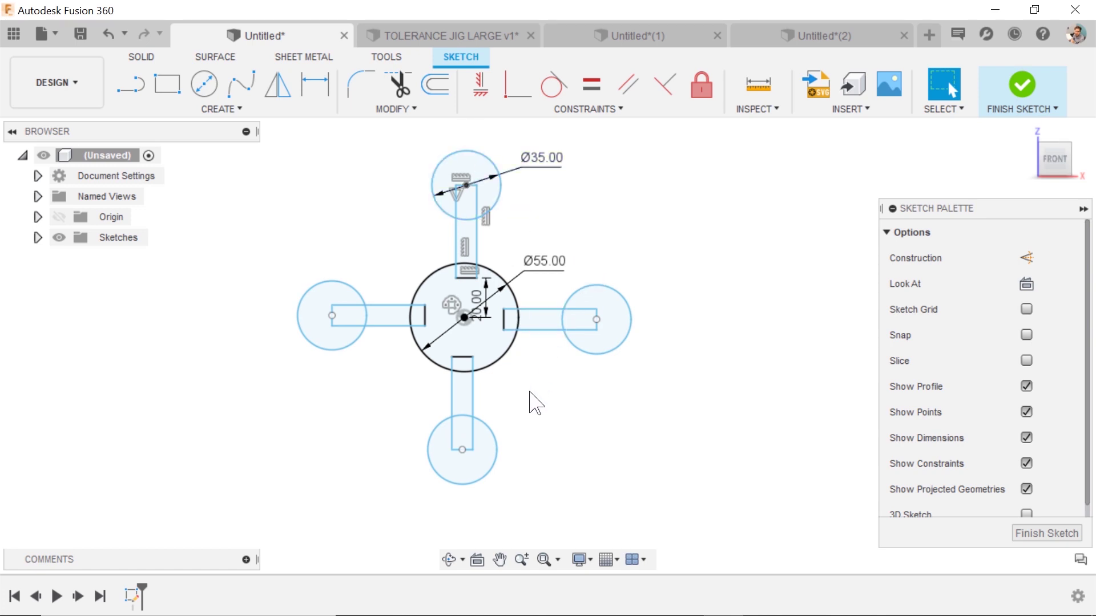
scroll(531, 399, up, 2)
scroll(553, 373, down, 1)
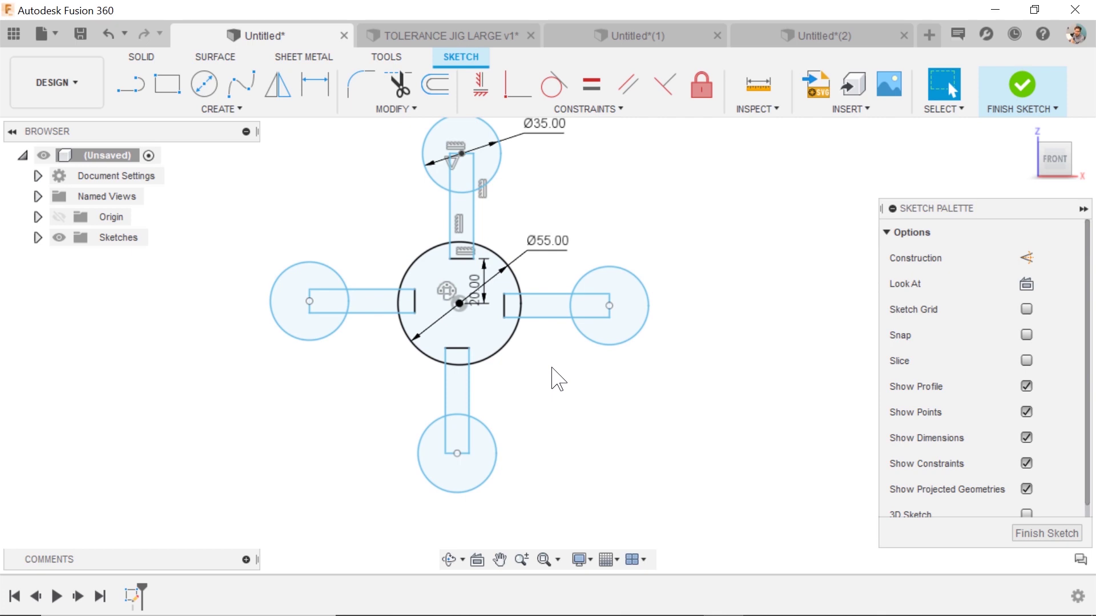
double_click(446, 292)
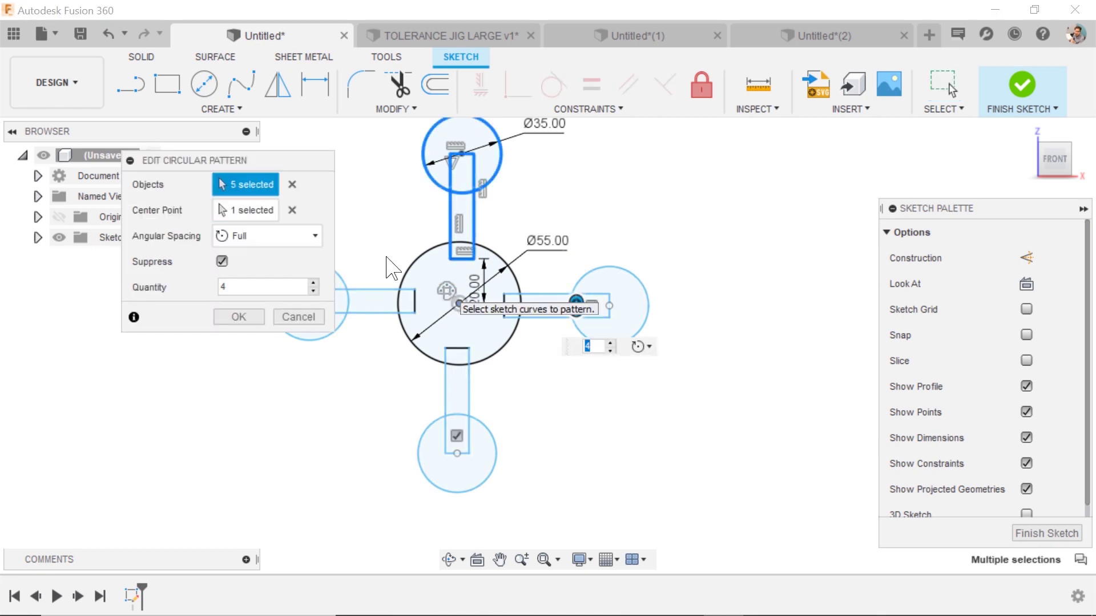
drag(289, 162, 241, 202)
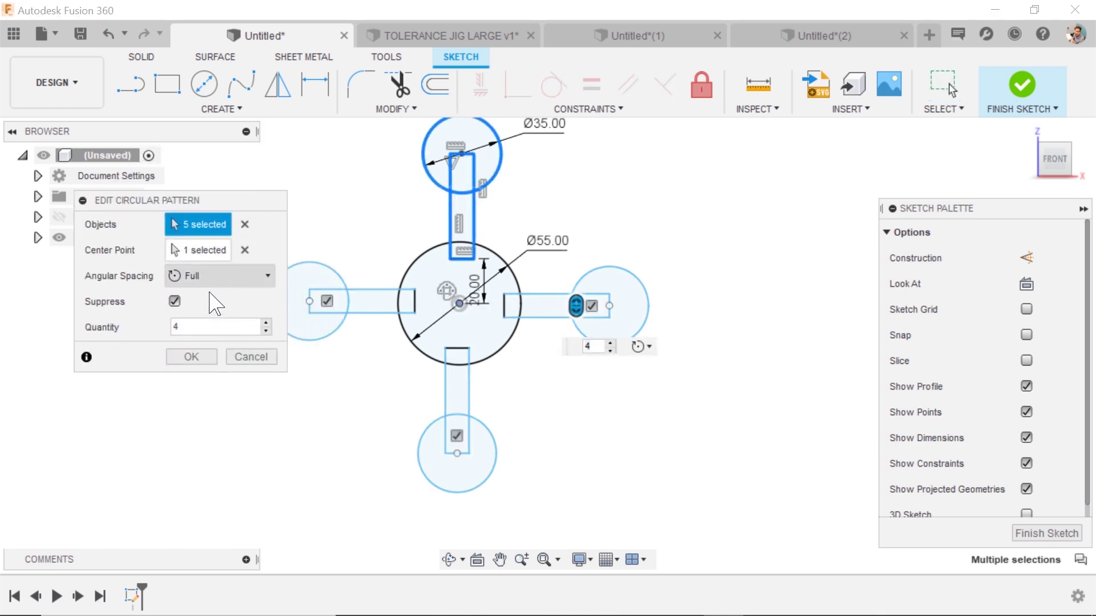
click(265, 323)
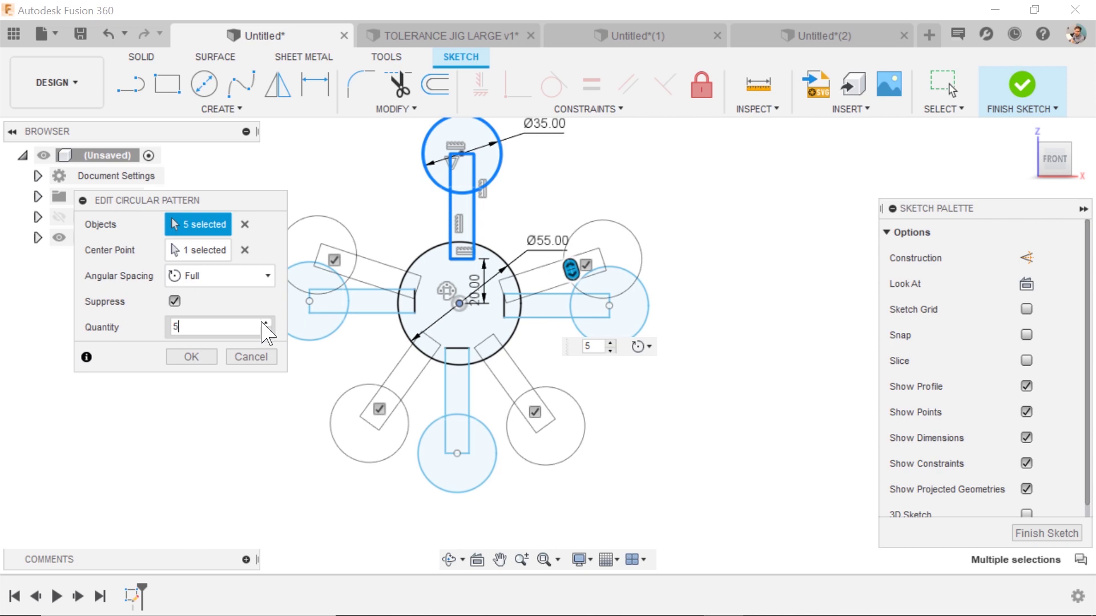
click(266, 331)
click(266, 323)
click(266, 331)
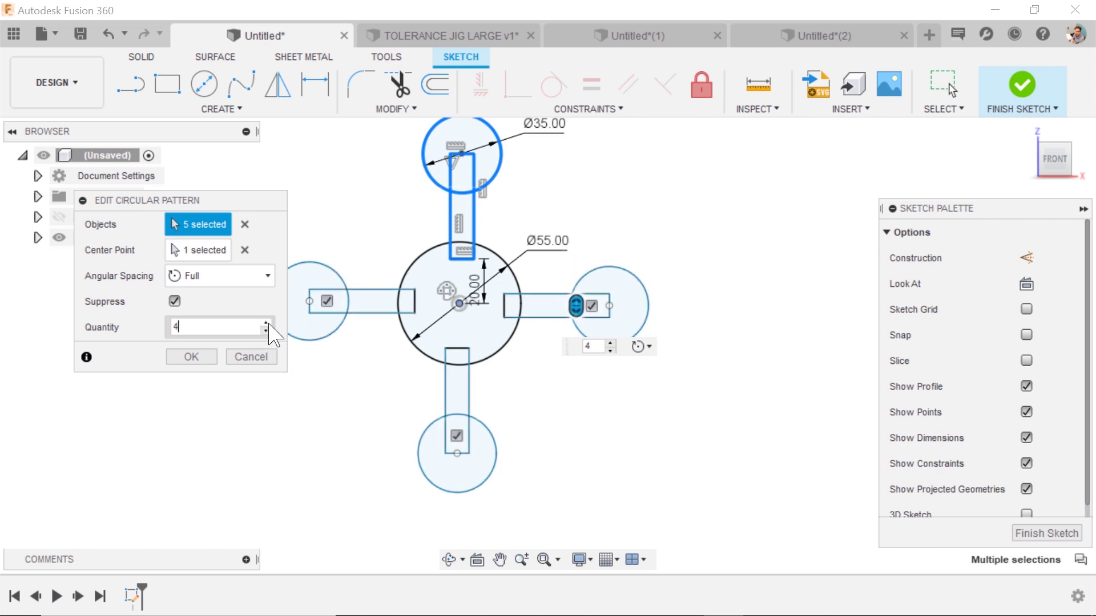
click(191, 357)
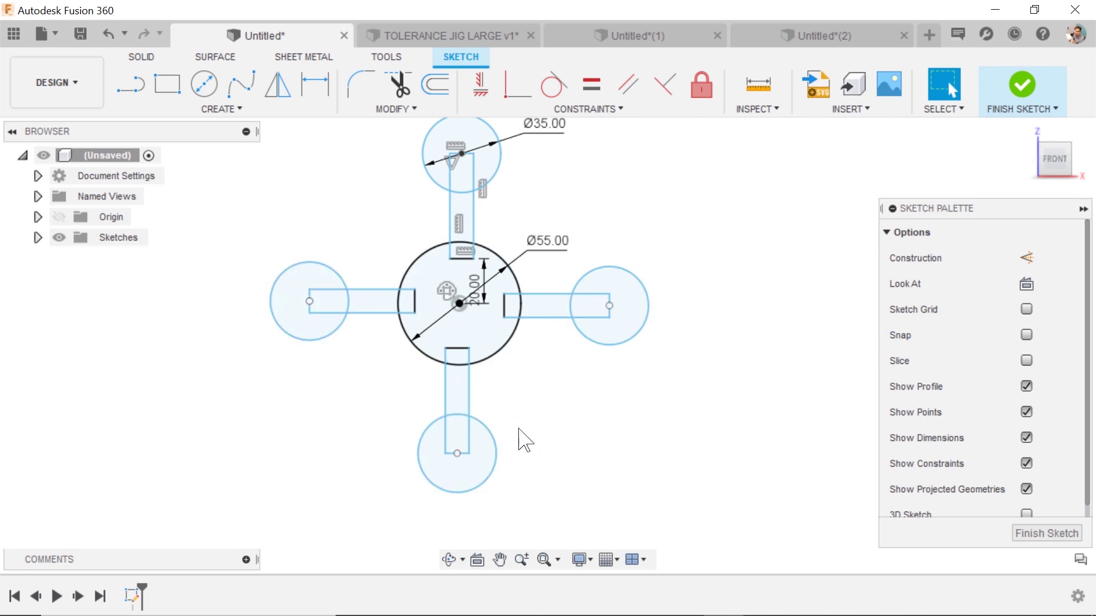
Delete the circular pattern constraint and dimension the right circle to 34 mm.
click(448, 291)
key(Delete)
key(d)
click(631, 276)
click(673, 262)
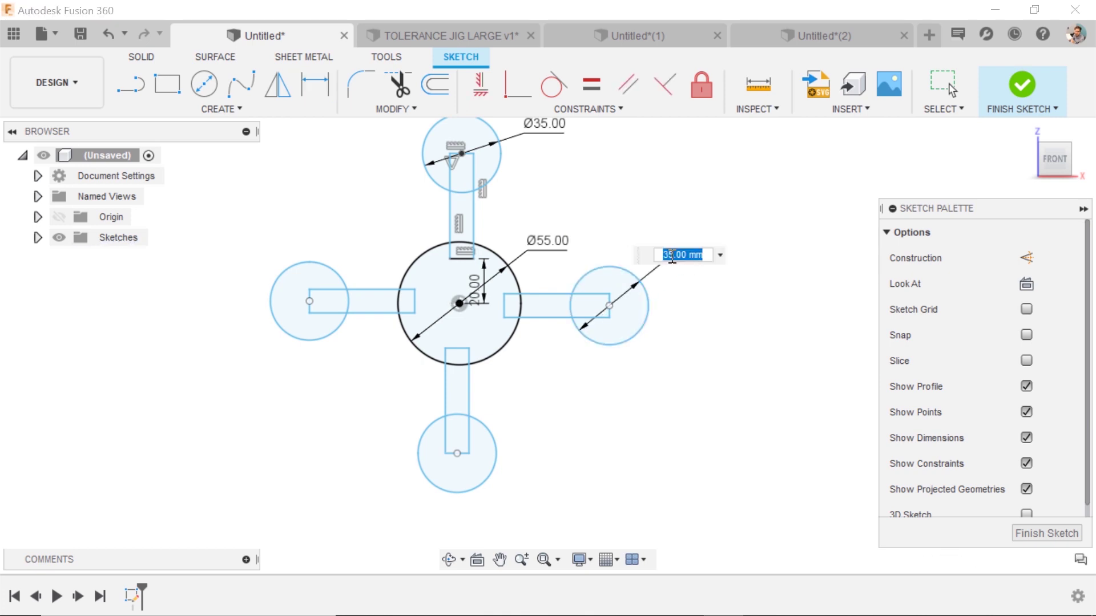
text(34)
key(Return)
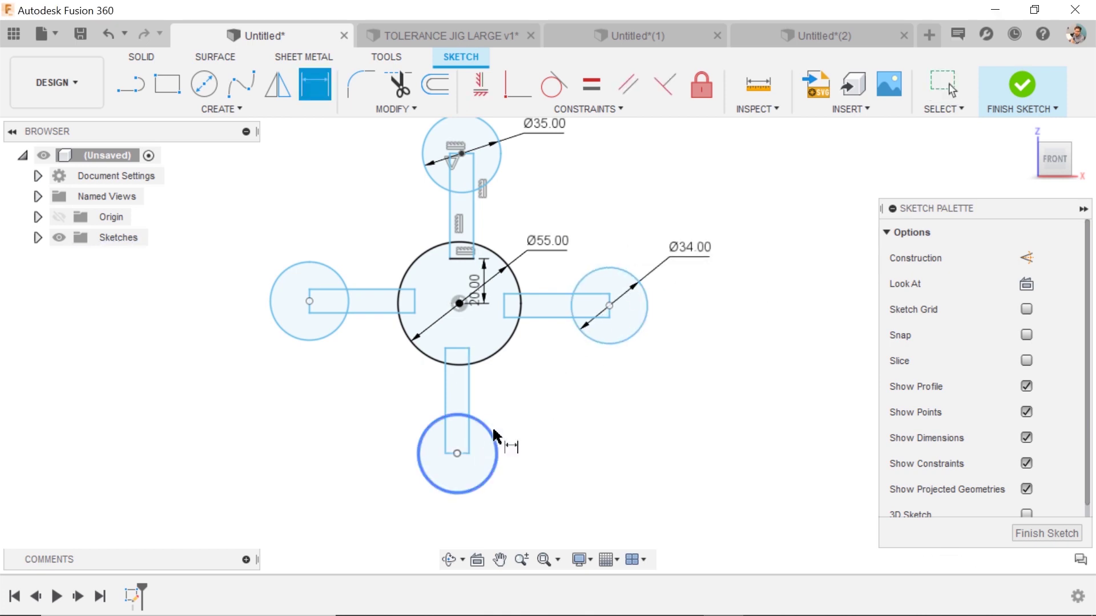
Dimension the bottom and left circles to 33 mm and 32 mm.
click(493, 436)
click(513, 422)
text(33)
key(Return)
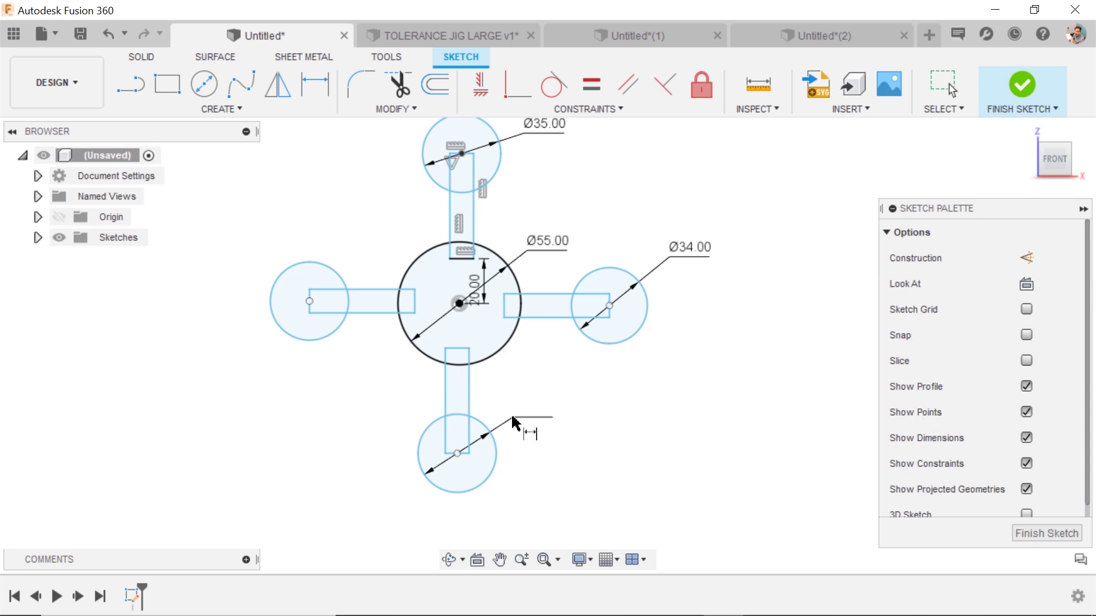
click(345, 311)
click(344, 359)
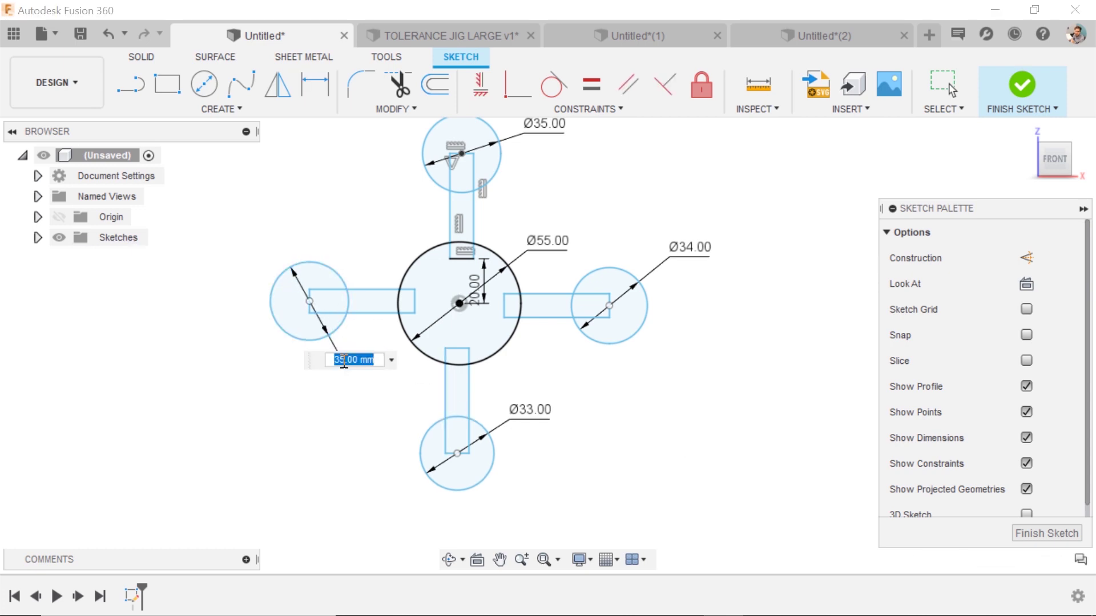
text(32)
key(Return)
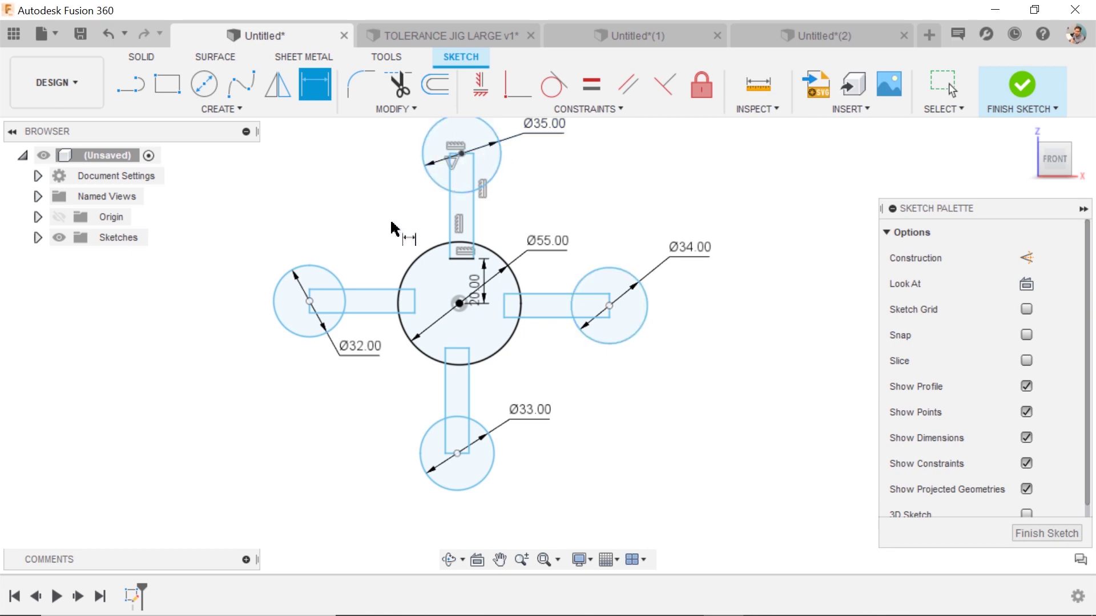
Select the left slot's top and bottom lines and shift the view.
key(Escape)
click(365, 290)
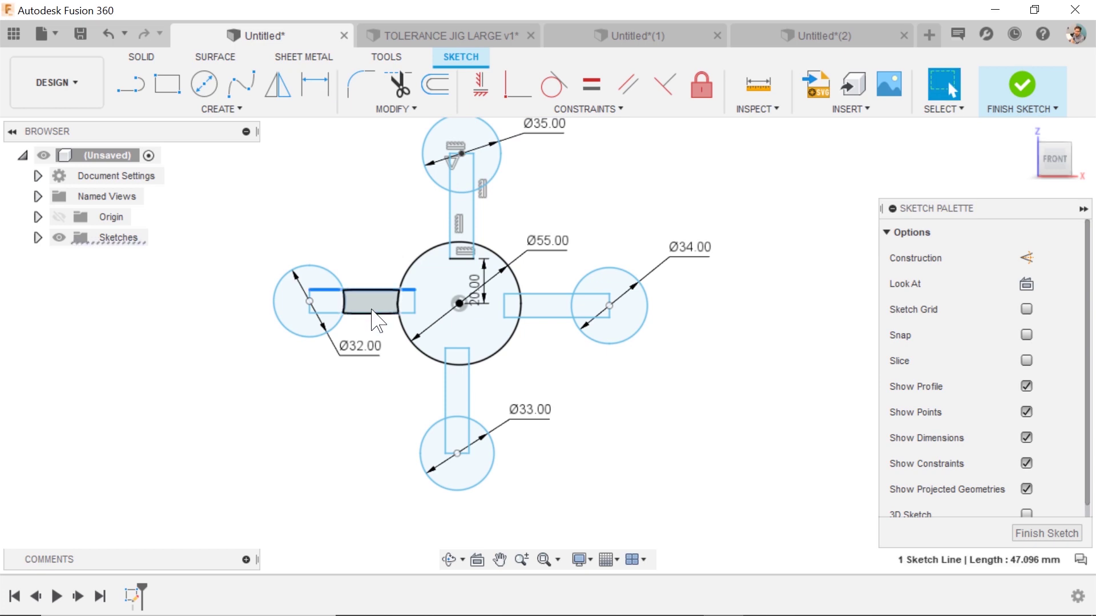
shift+click(374, 313)
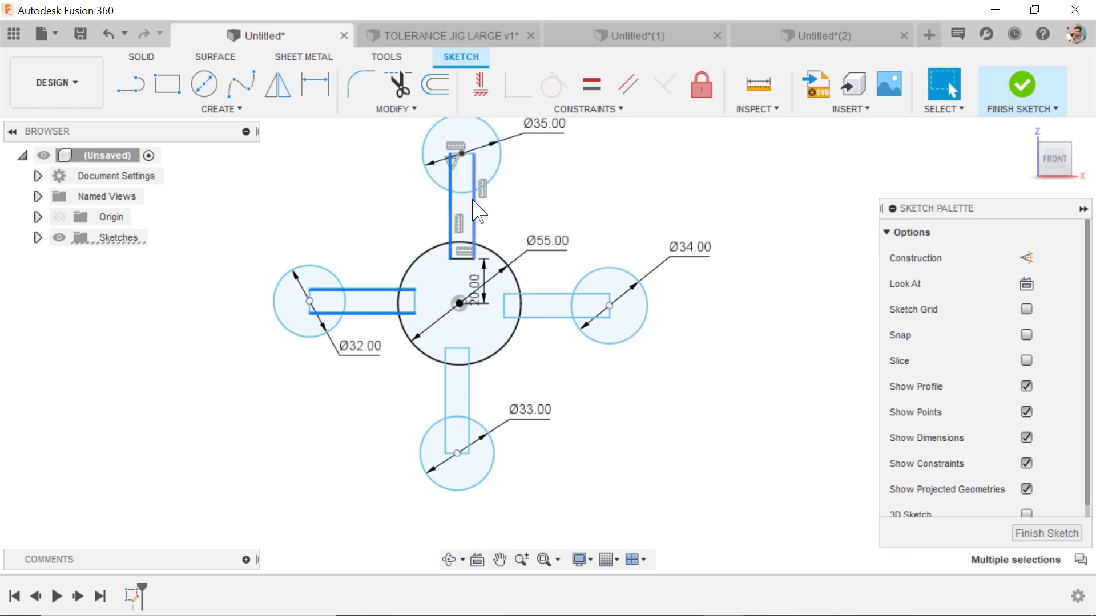
middle_drag(462, 209, 485, 240)
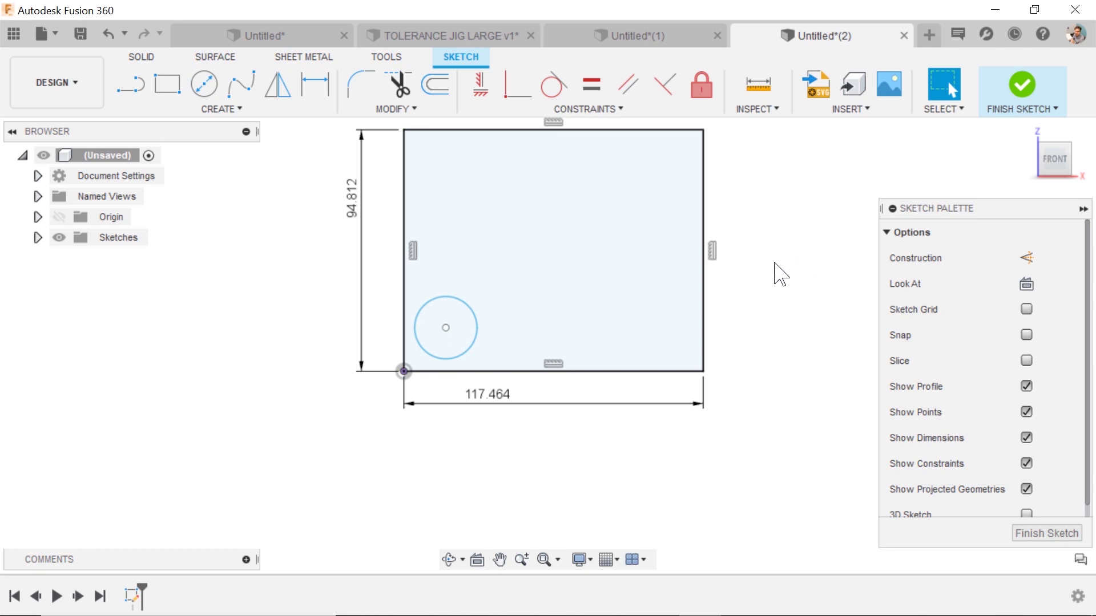
Move the circle up and right inside the rectangle and dimension its diameter at 25 mm.
click(467, 327)
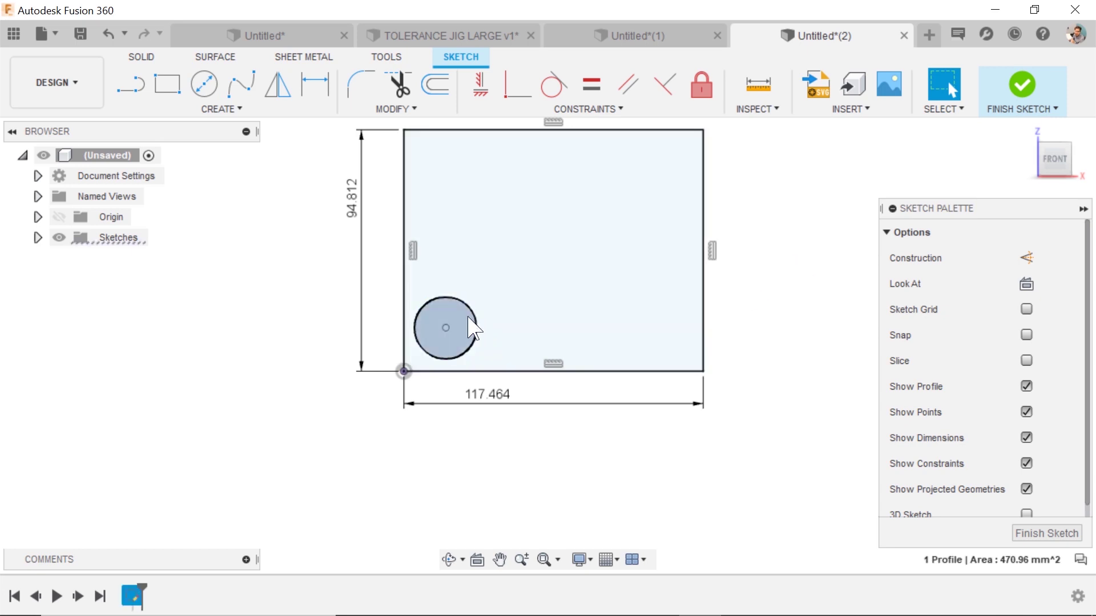
drag(448, 326, 467, 309)
key(d)
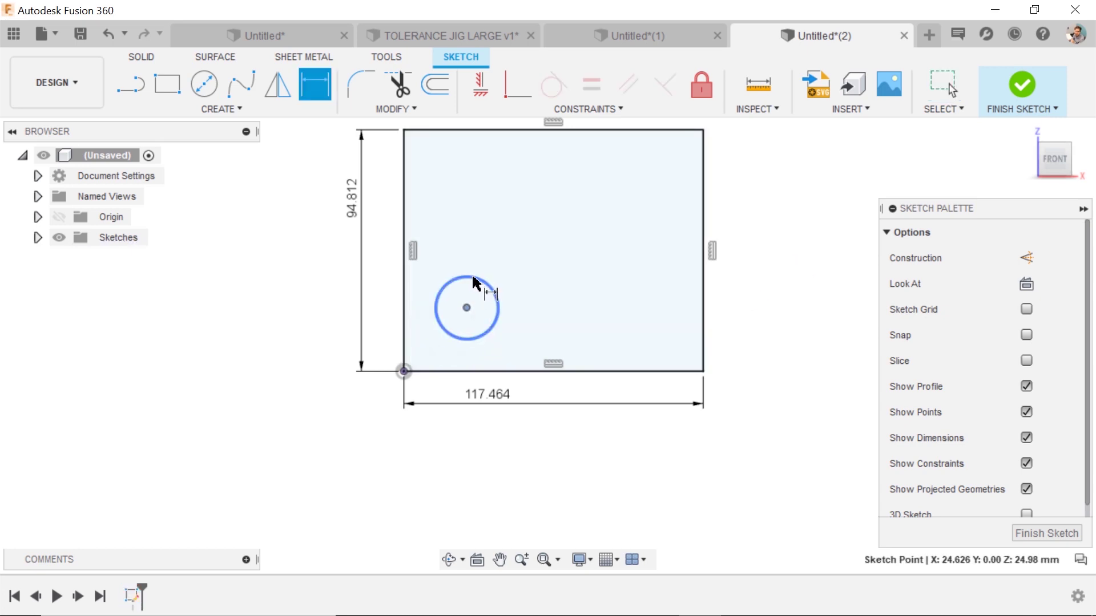
click(487, 286)
click(494, 254)
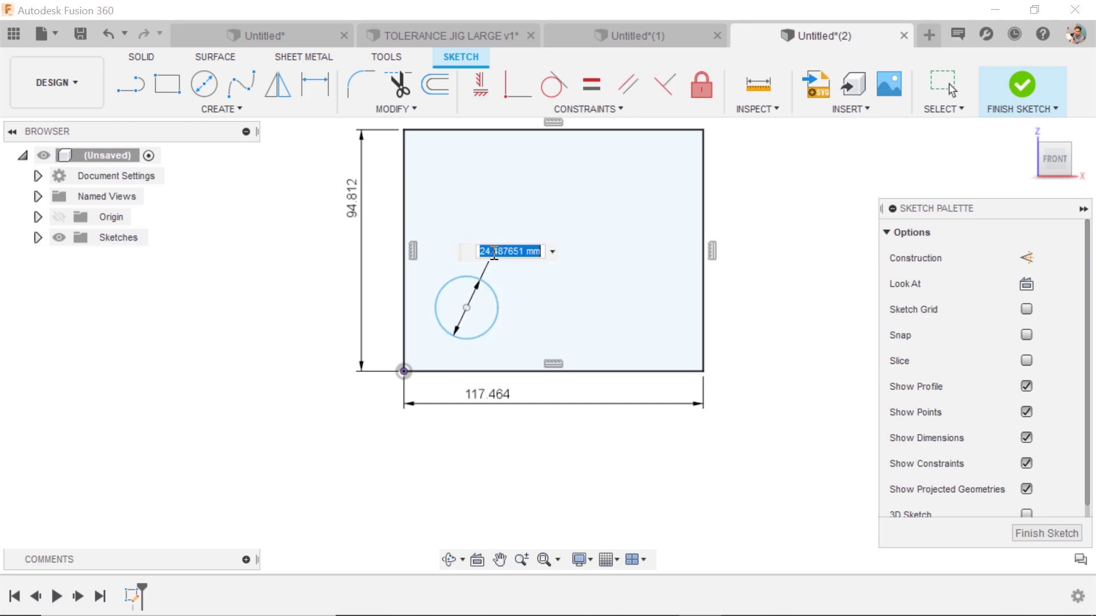
text(25)
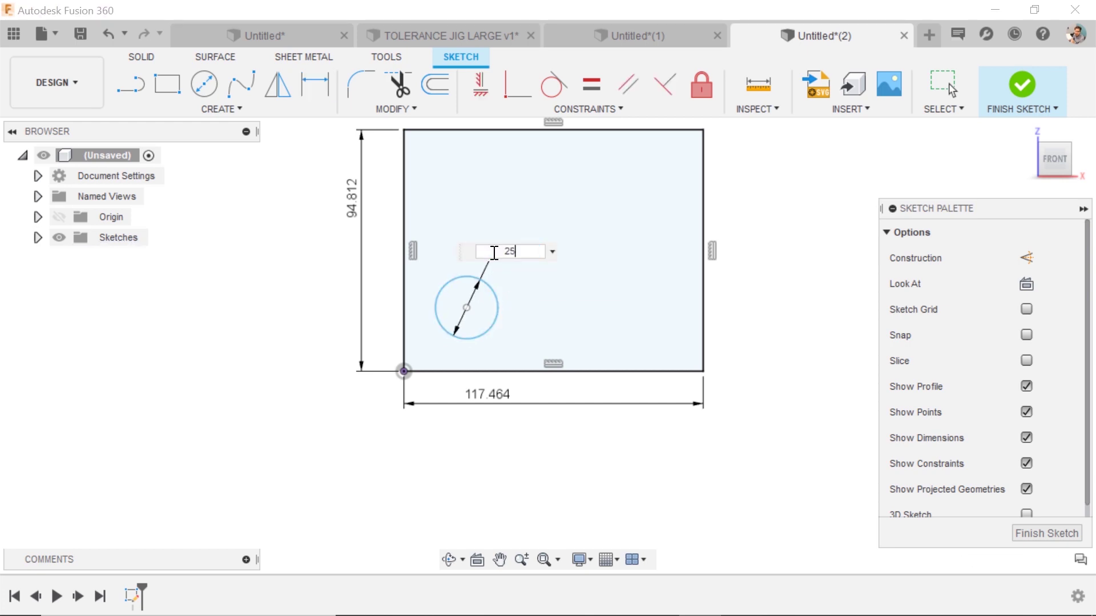
key(Return)
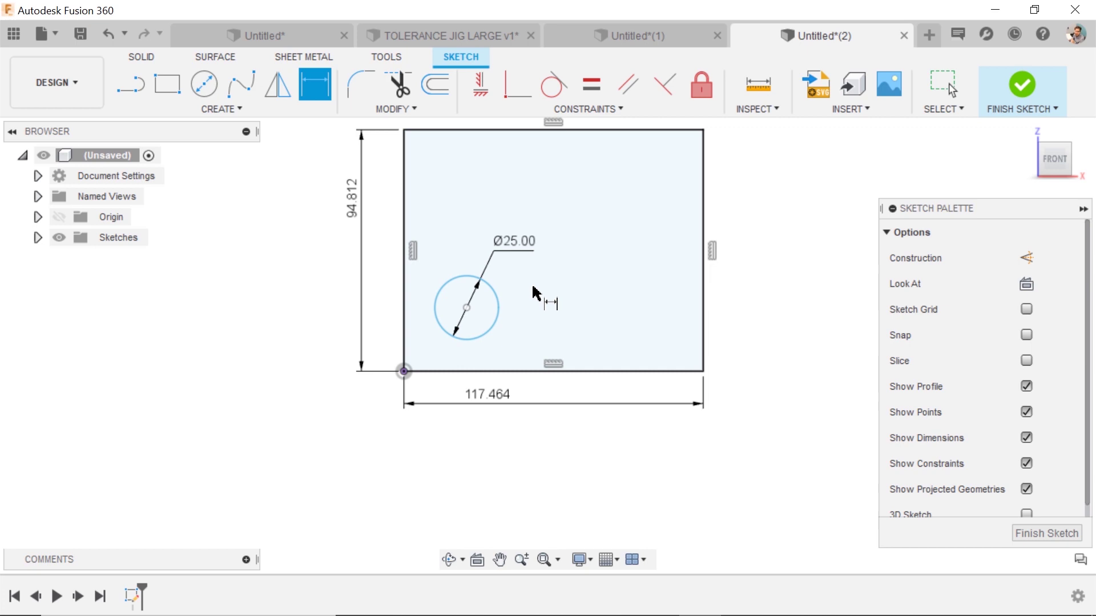
Change the circle's diameter dimension from 25 mm to 20 mm.
double_click(521, 245)
text(20)
key(Return)
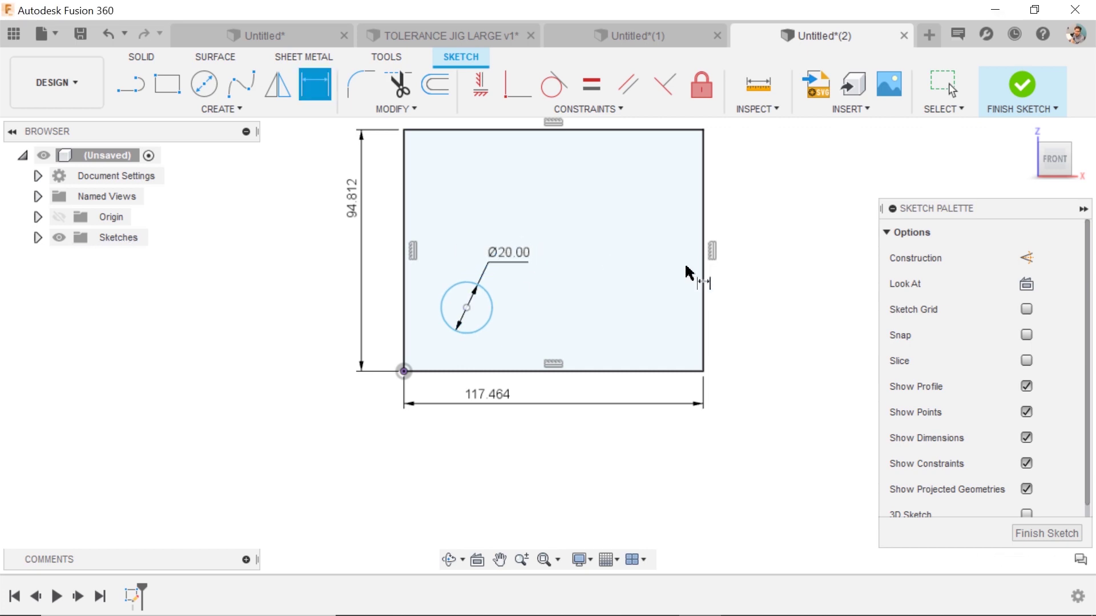
key(s)
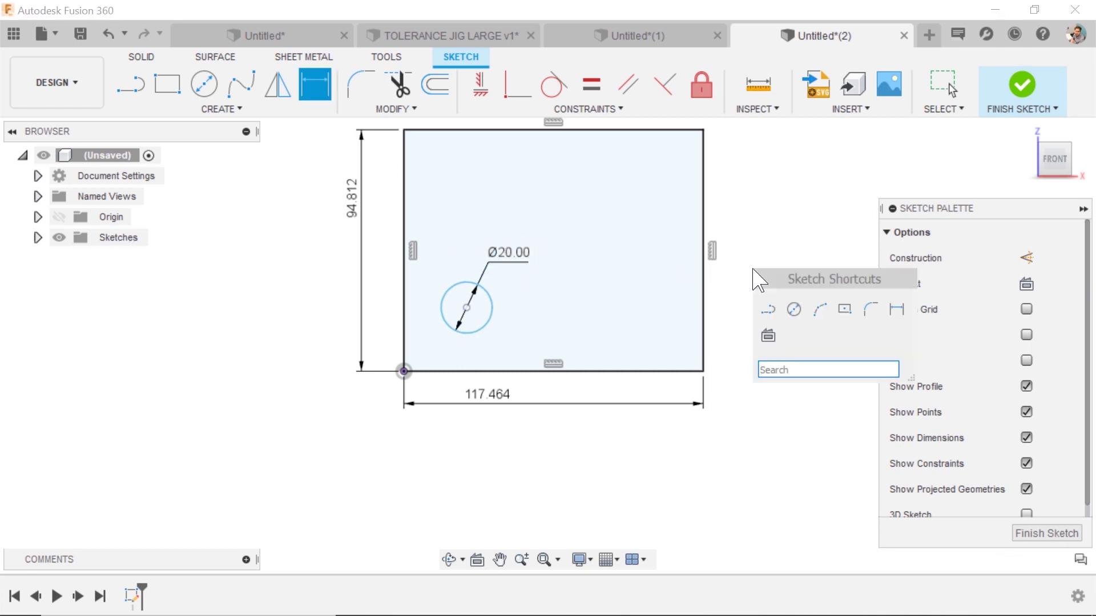
click(227, 111)
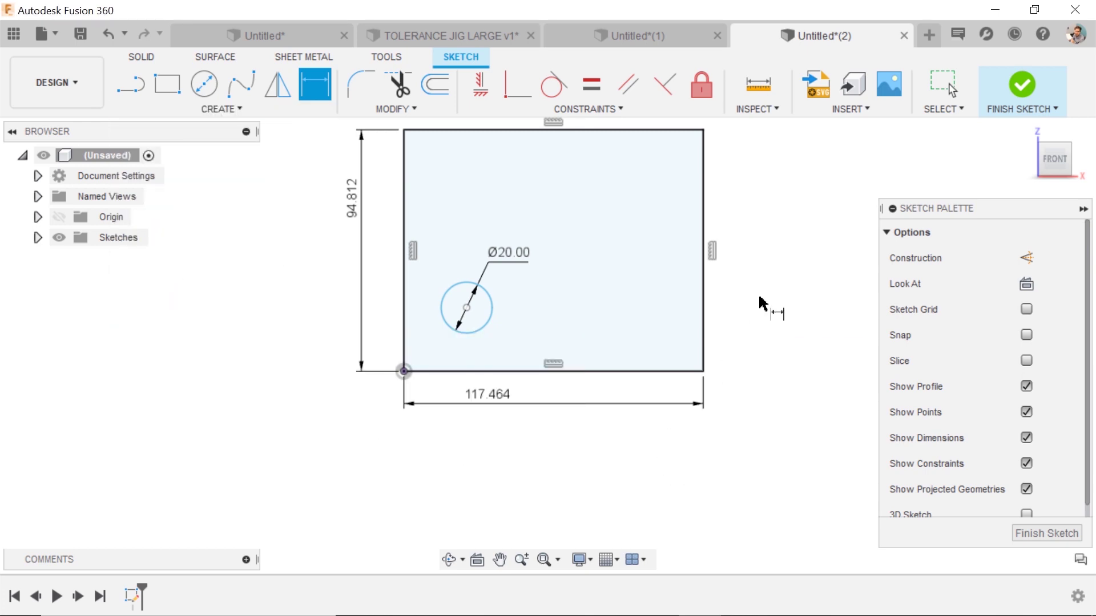
Start a rectangular pattern of the circle along the rectangle's bottom edge with a 20 mm distance.
click(493, 323)
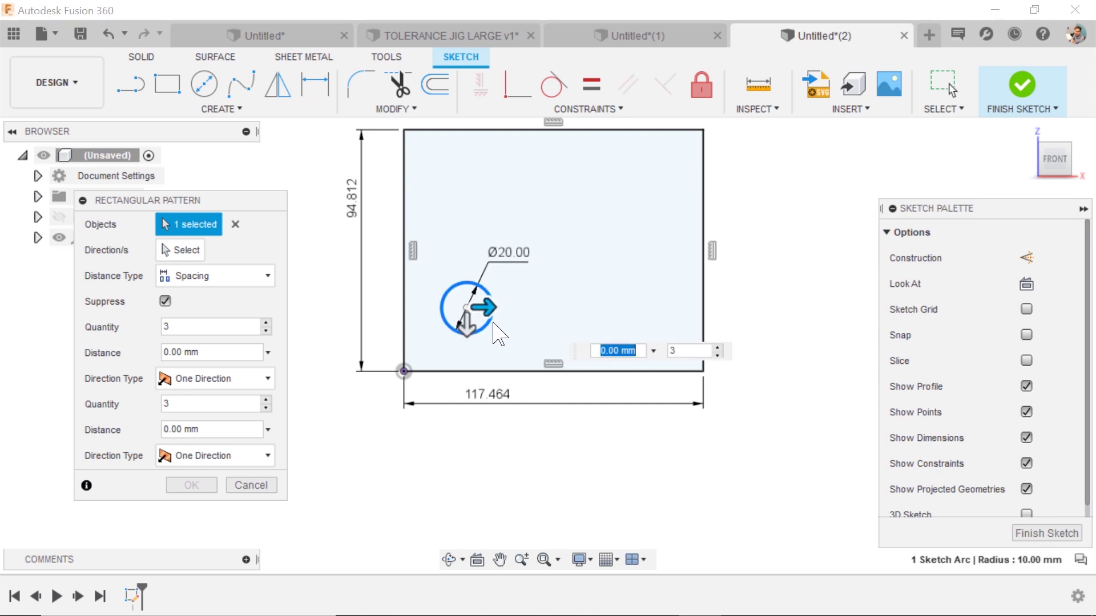
click(179, 251)
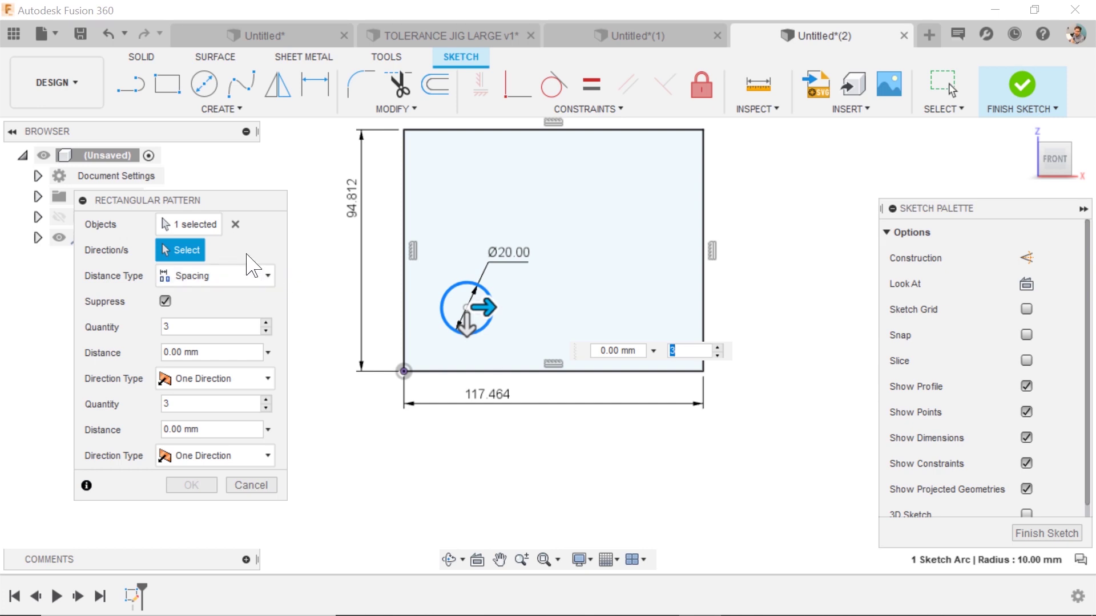
click(449, 372)
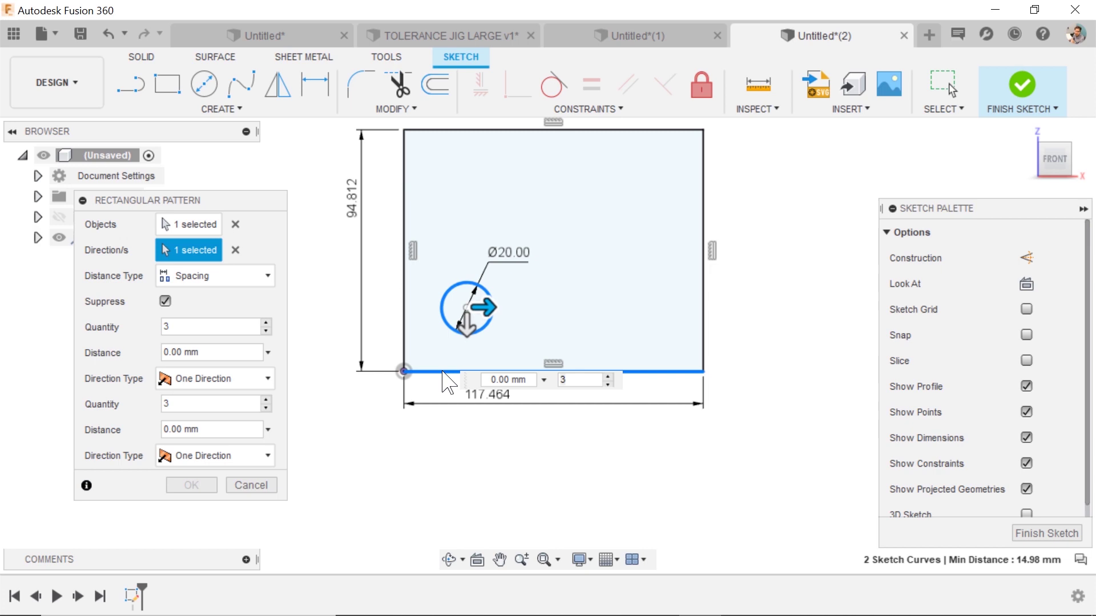
drag(191, 351, 119, 351)
text(20)
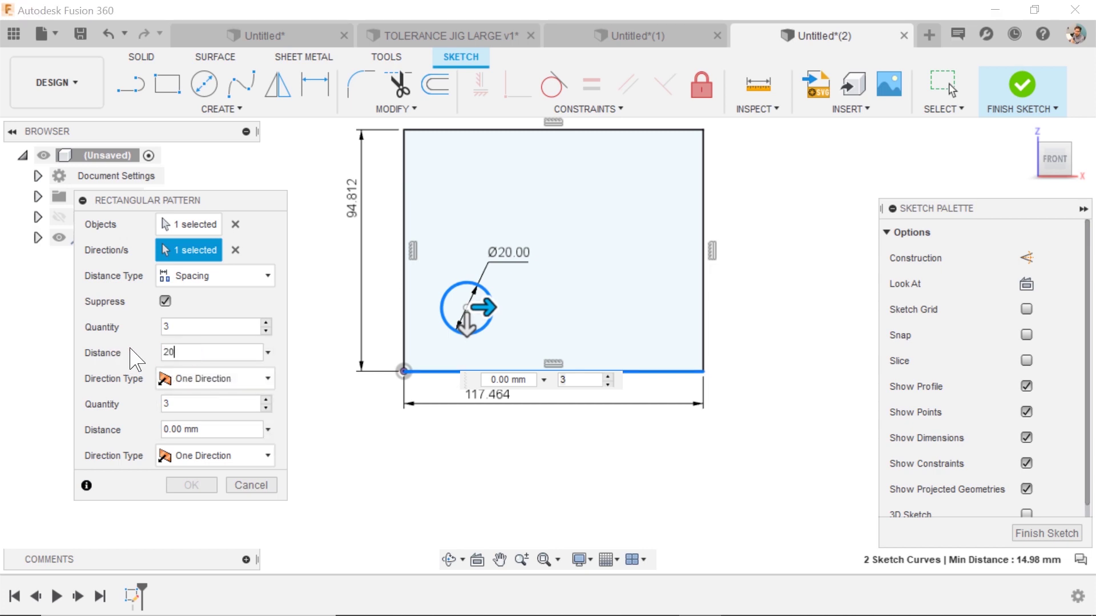
Try 30 mm spacing with 3–5 copies, return to 3, then switch distance type to Extent (60 mm).
click(177, 273)
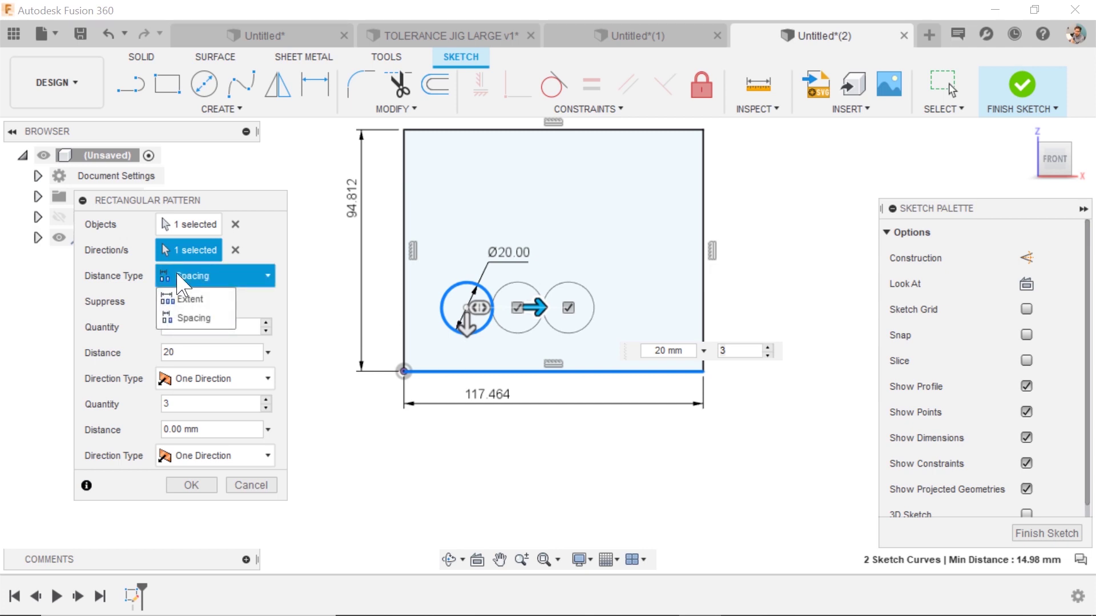
click(200, 318)
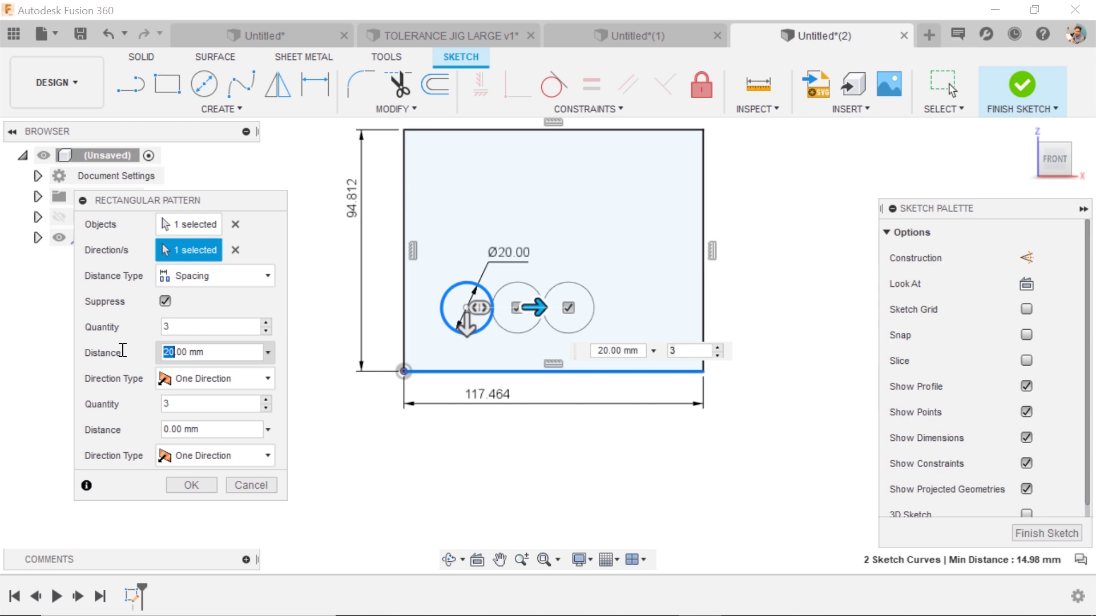
click(226, 348)
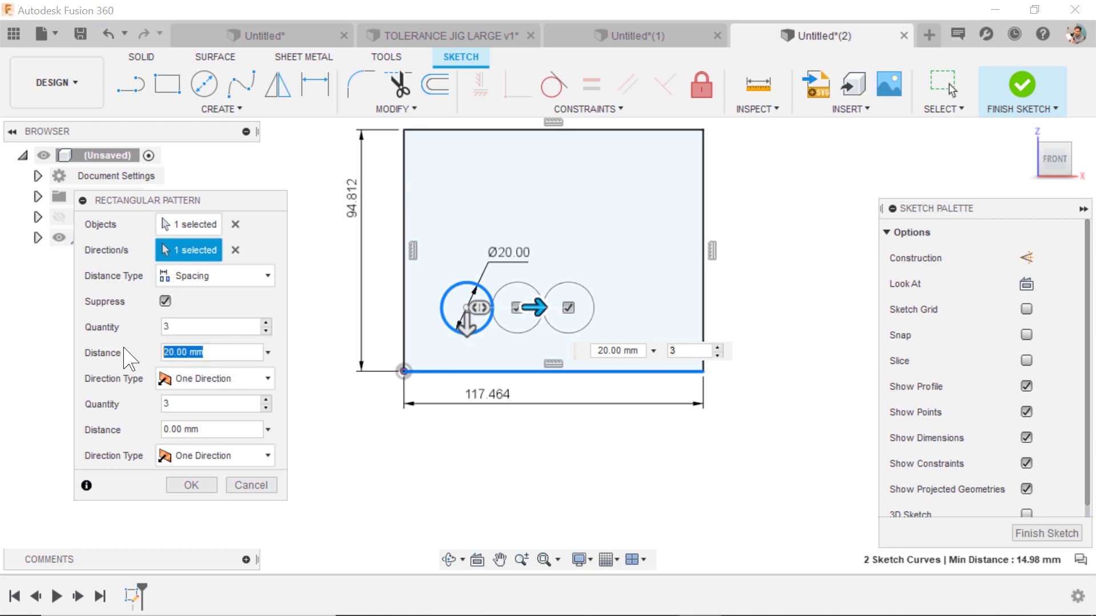
text(30)
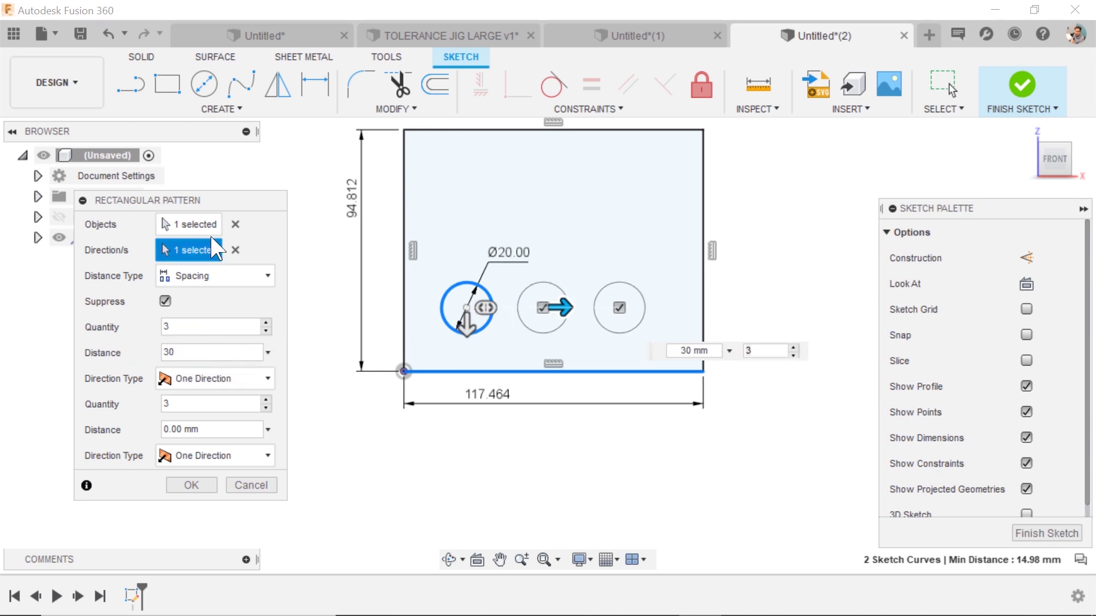
click(266, 323)
click(266, 324)
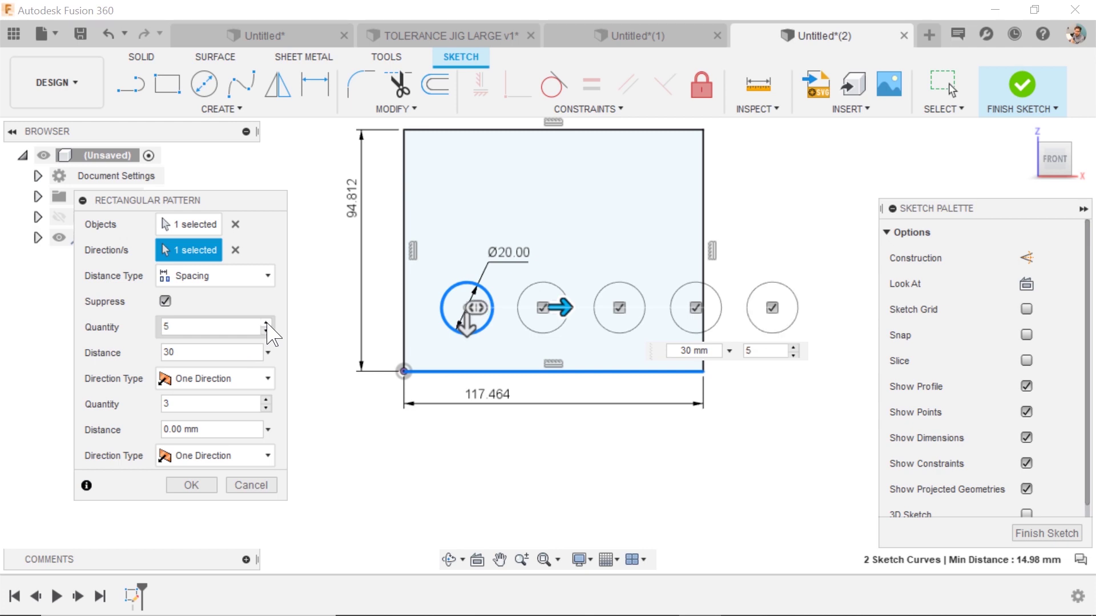
click(266, 331)
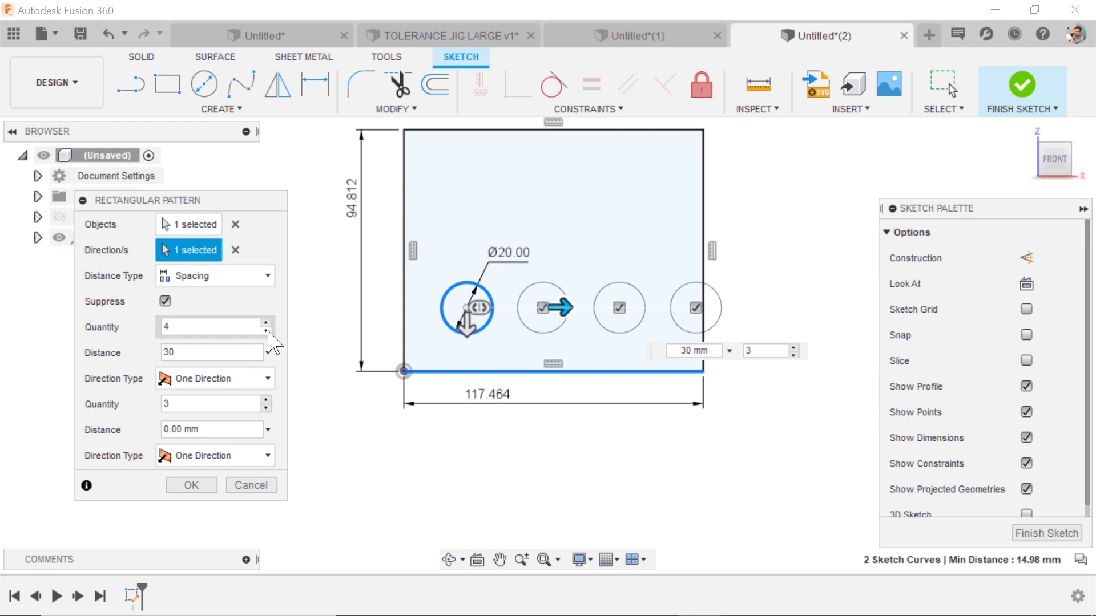
click(266, 331)
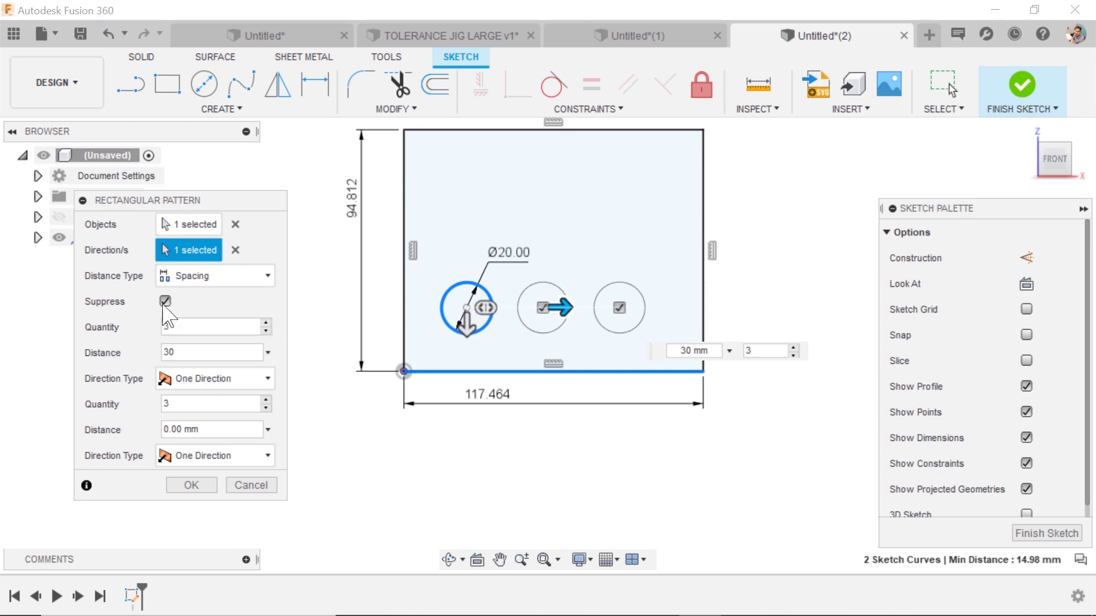
click(211, 276)
click(183, 296)
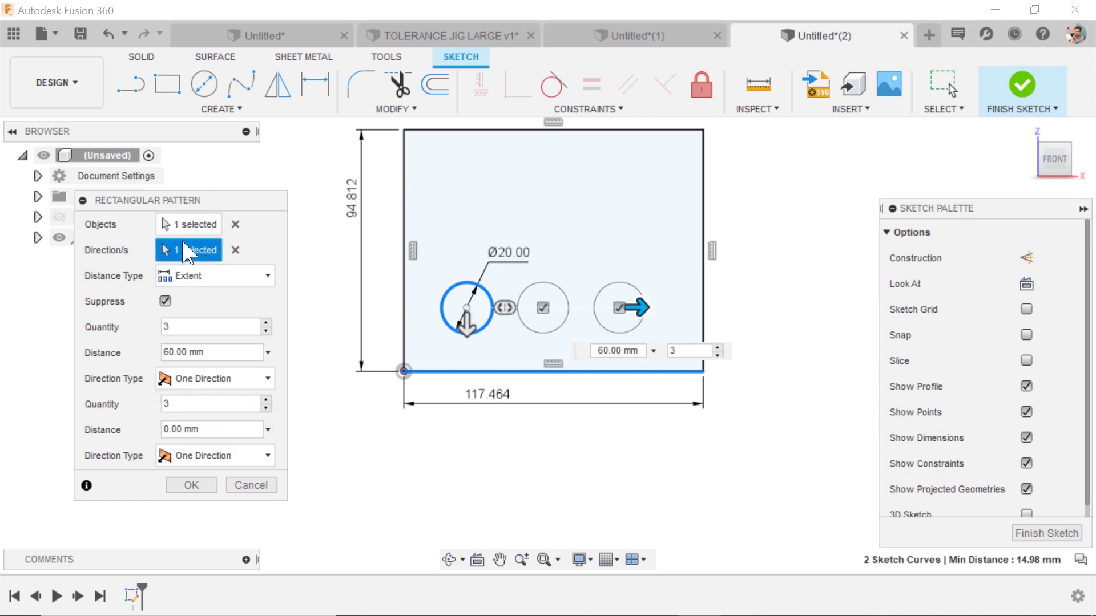
Add the left edge as second direction at 20 mm, then stretch the rows to 49 mm.
click(405, 231)
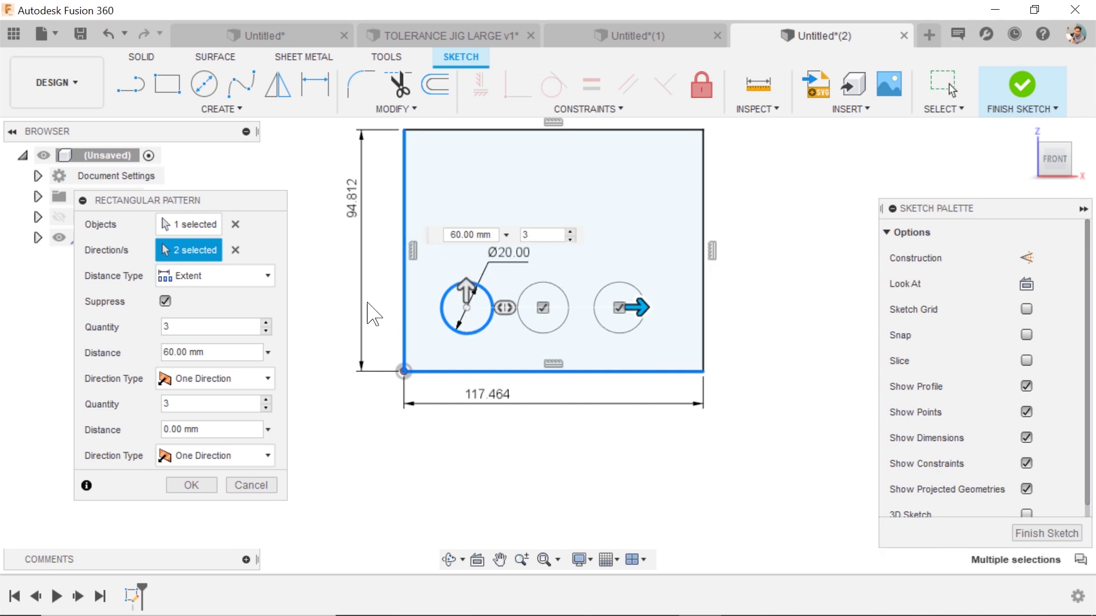
click(206, 430)
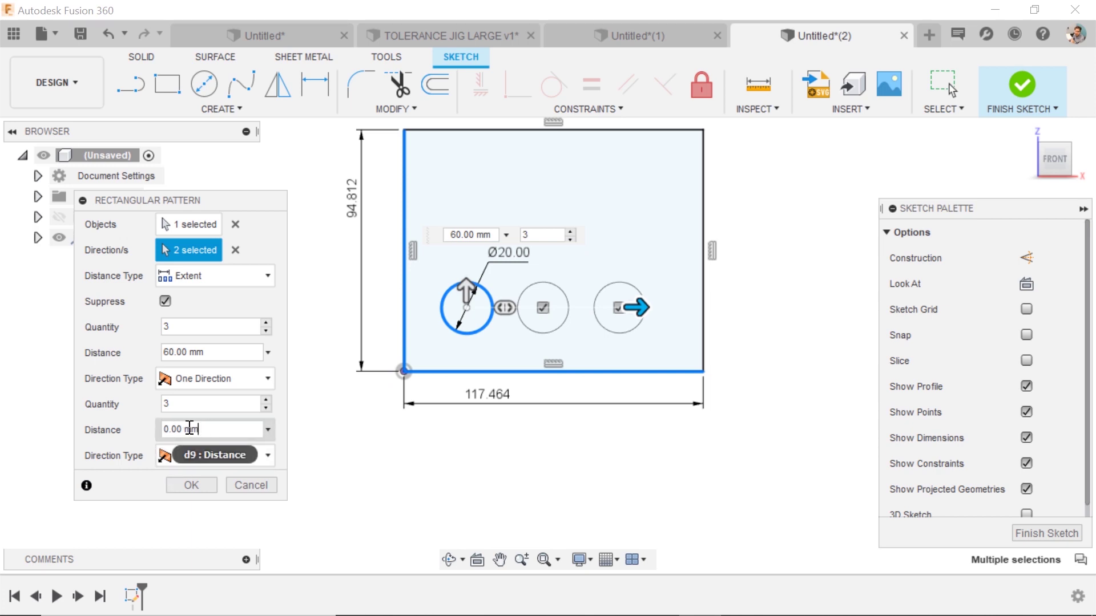
drag(212, 427, 159, 428)
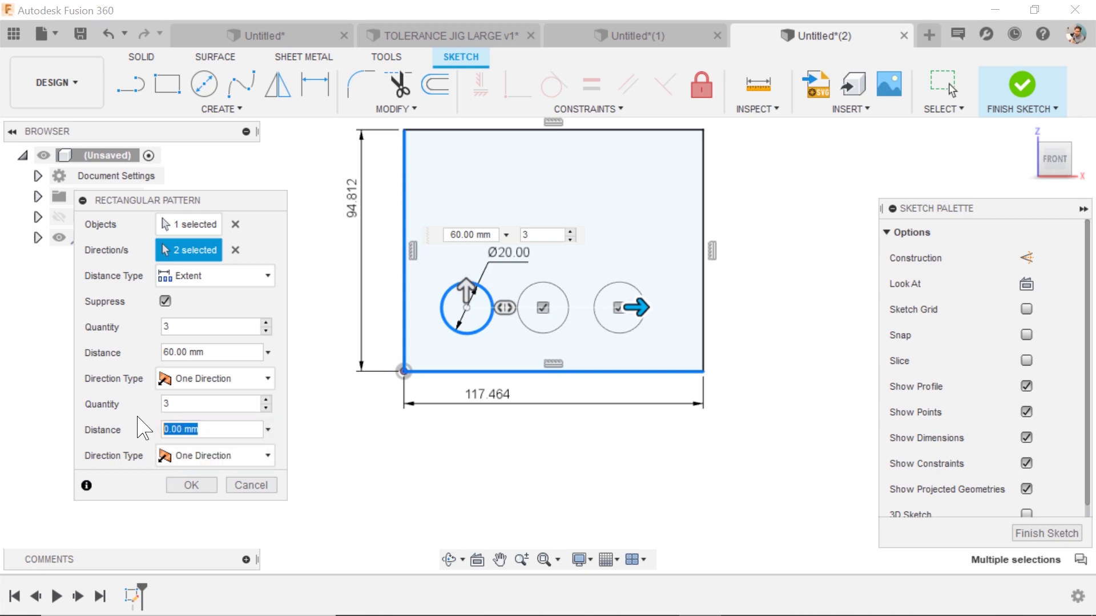
text(20)
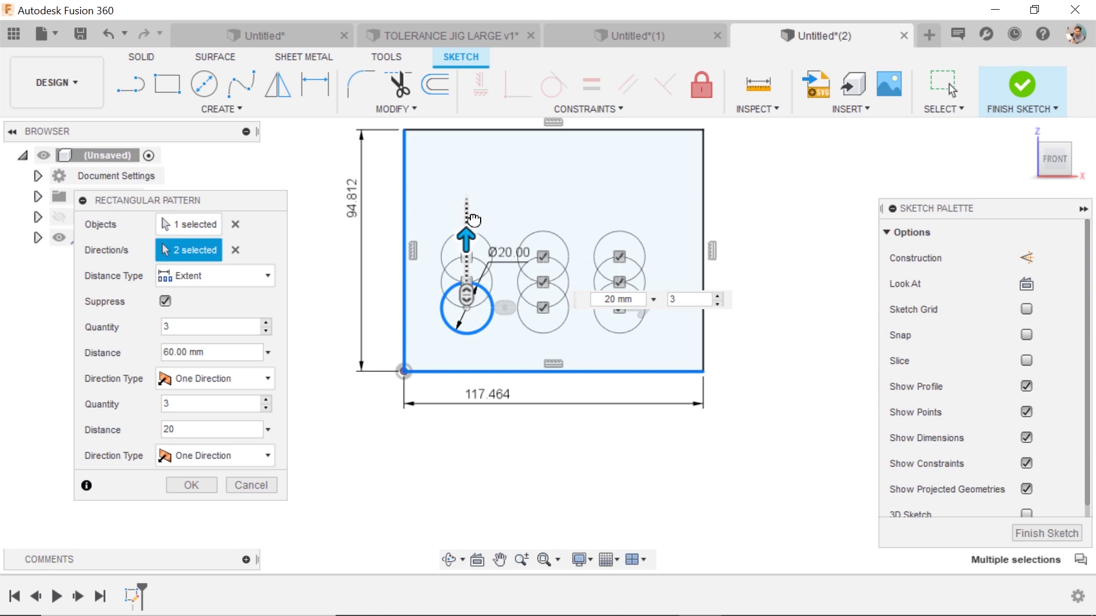
drag(474, 220, 473, 160)
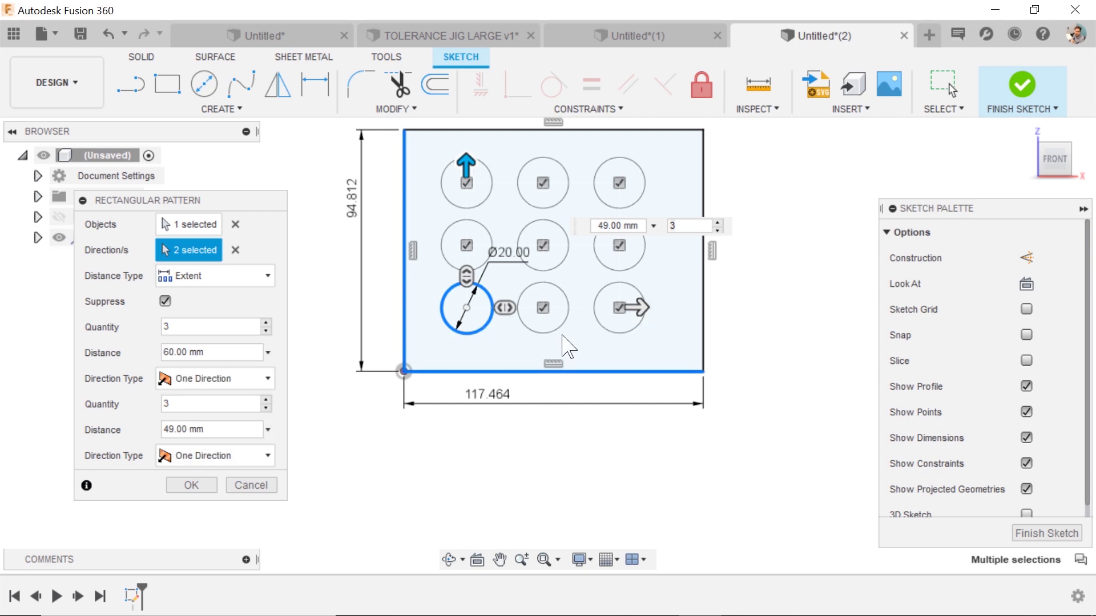
Test suppressing grid circles, restore all nine, and apply the 3×3 pattern.
key(Tab)
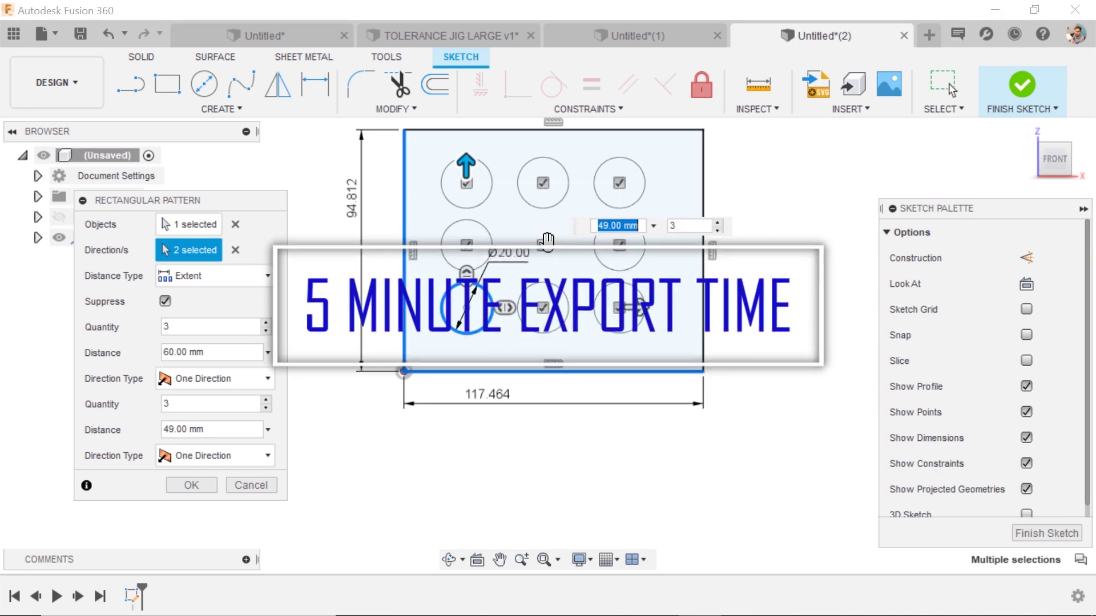
scroll(693, 337, up, 1)
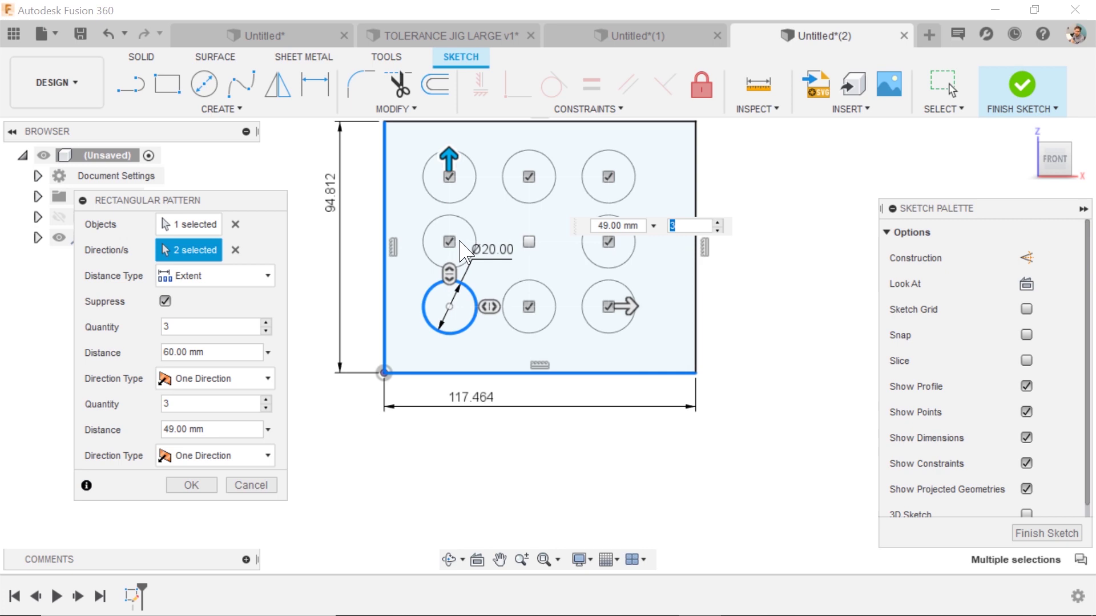
click(449, 242)
click(529, 242)
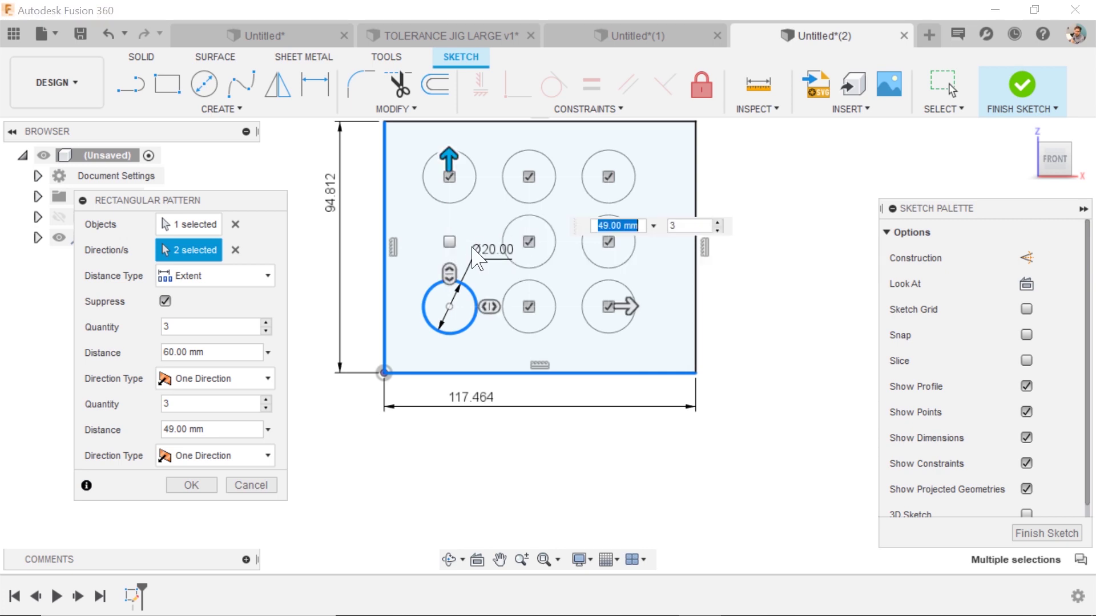
click(450, 242)
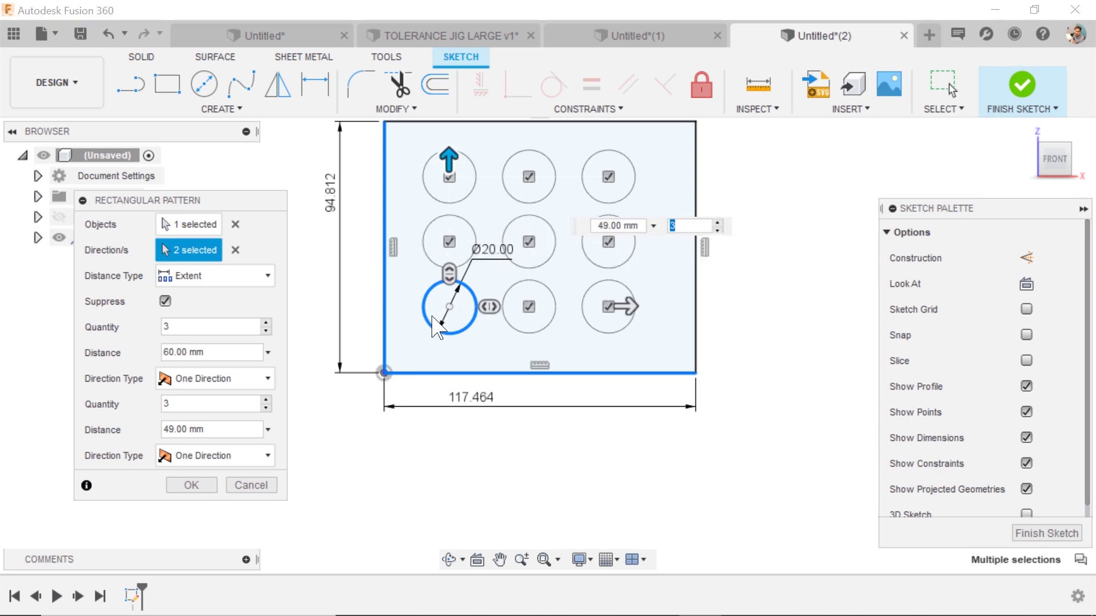
click(203, 487)
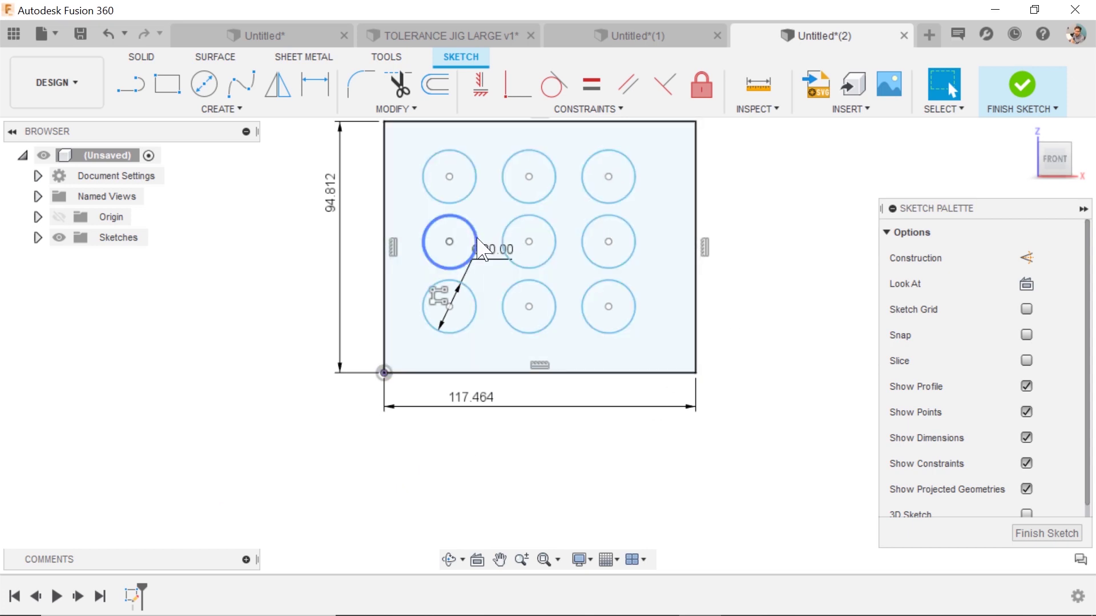
Edit the pattern to 4 columns over 65 mm, suppressing the middle row's second circle.
double_click(437, 295)
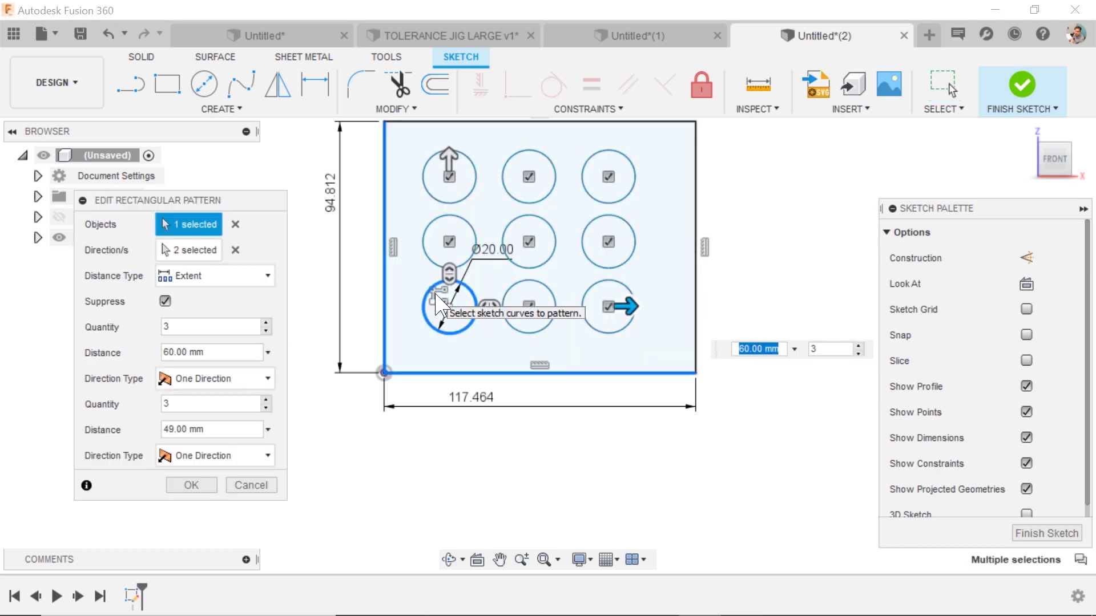
click(266, 322)
click(217, 351)
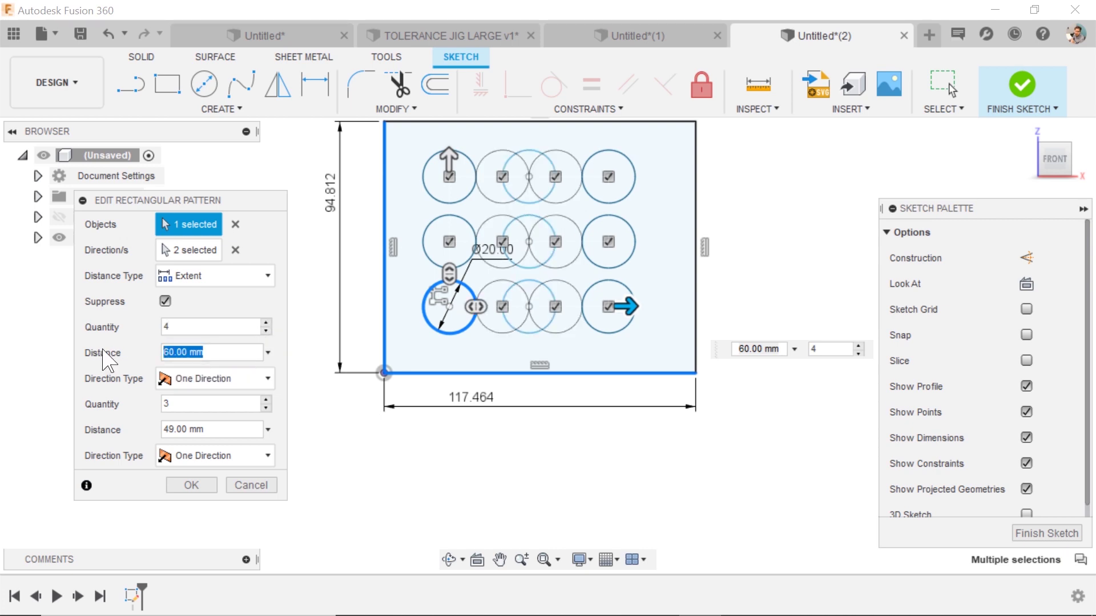
text(65)
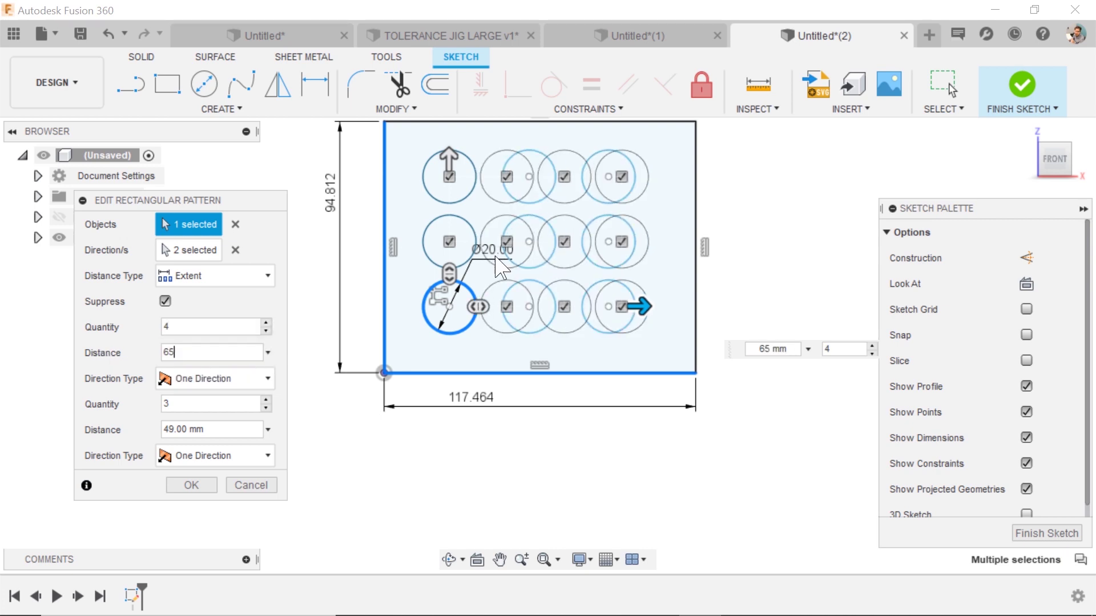
click(506, 241)
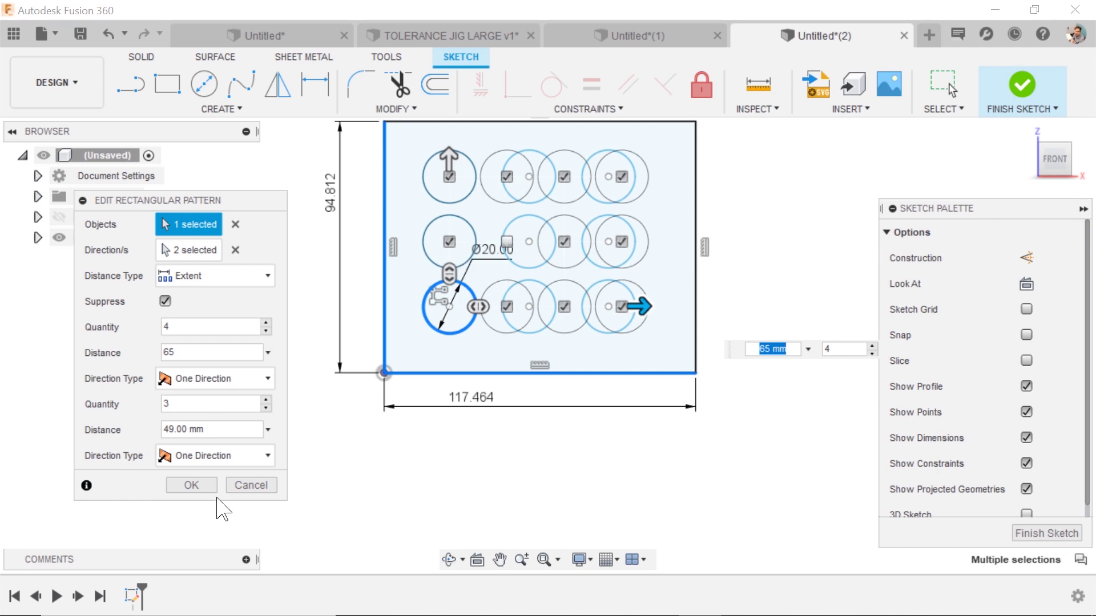
click(200, 485)
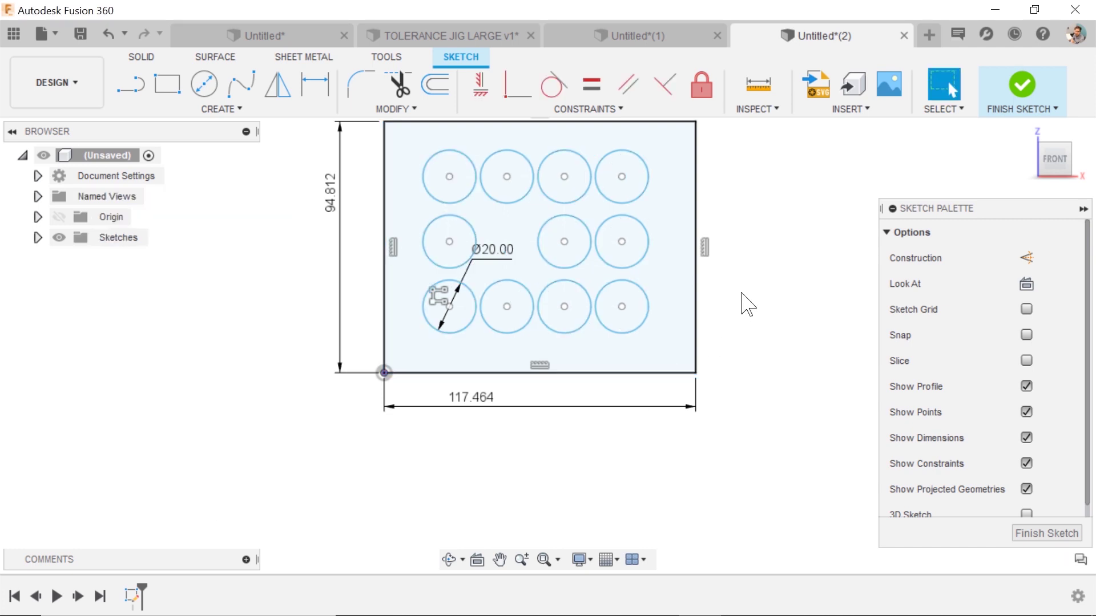